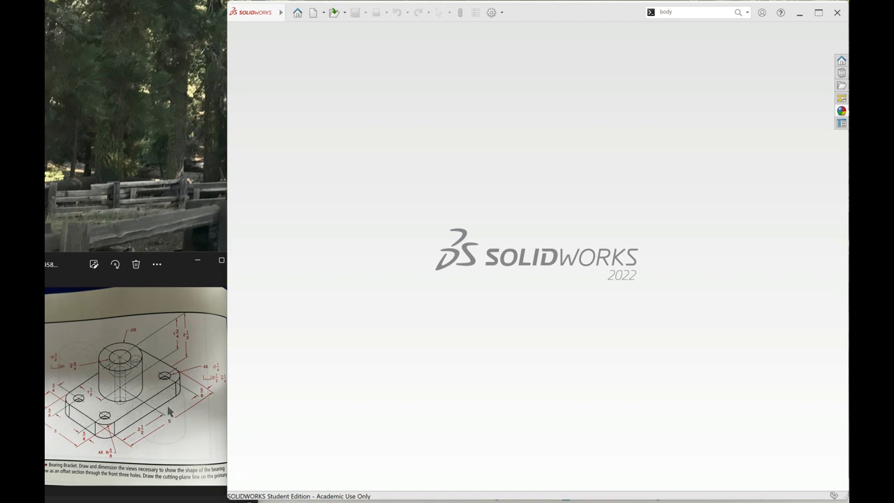
# Create a new part from the Part-ANSI template and start a sketch on the Top Plane.
pyautogui.click(313, 13)
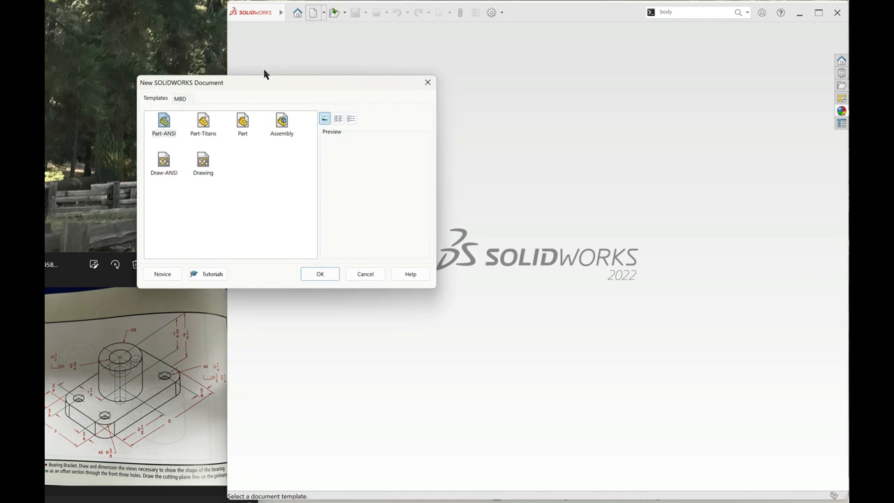
pyautogui.click(322, 274)
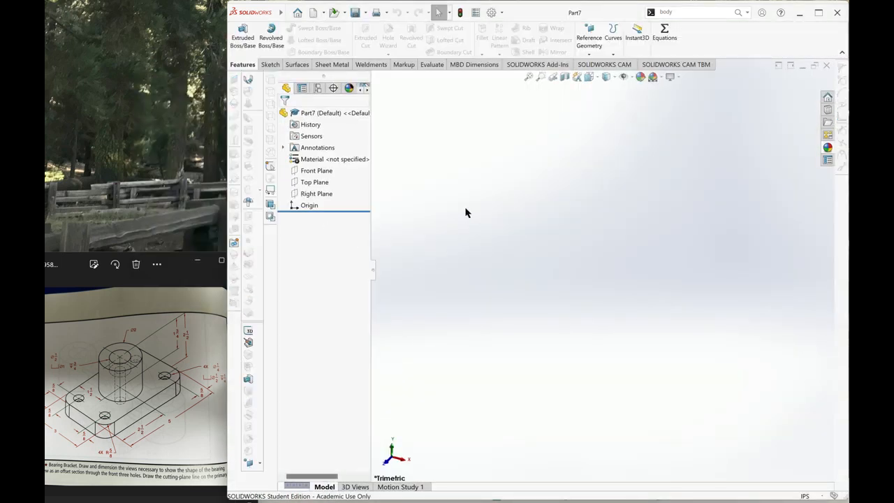
pyautogui.click(272, 65)
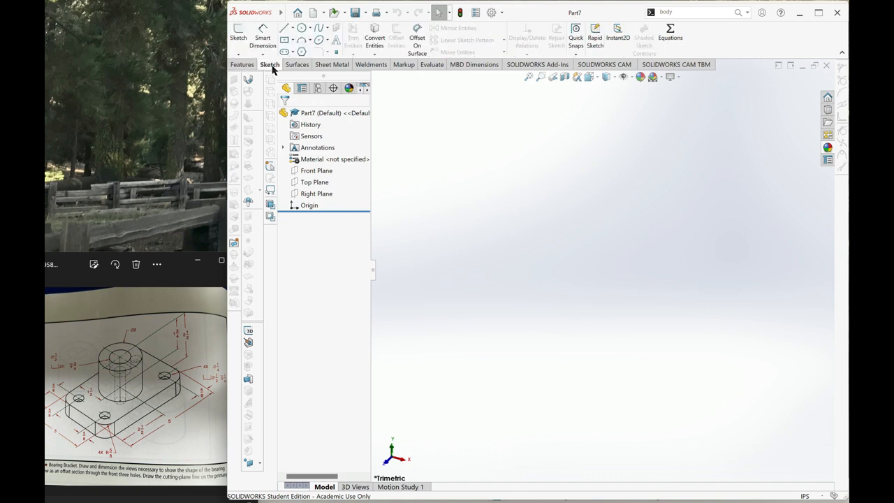
pyautogui.click(238, 35)
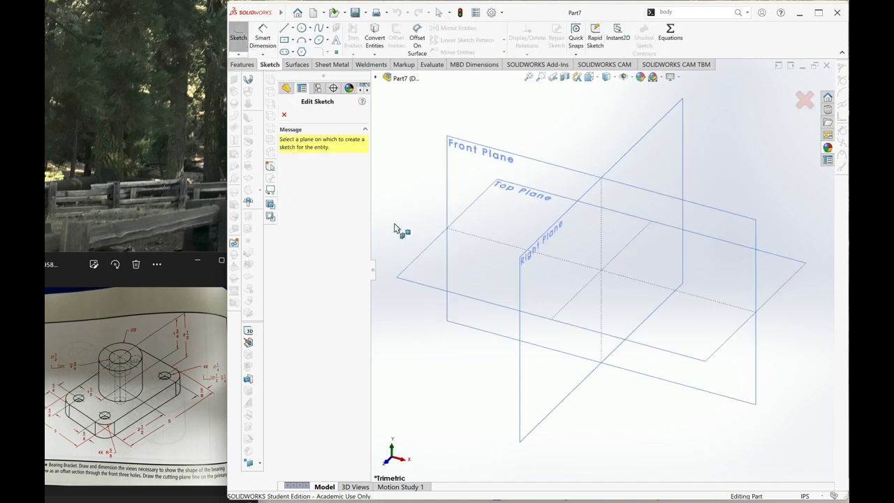
pyautogui.click(428, 271)
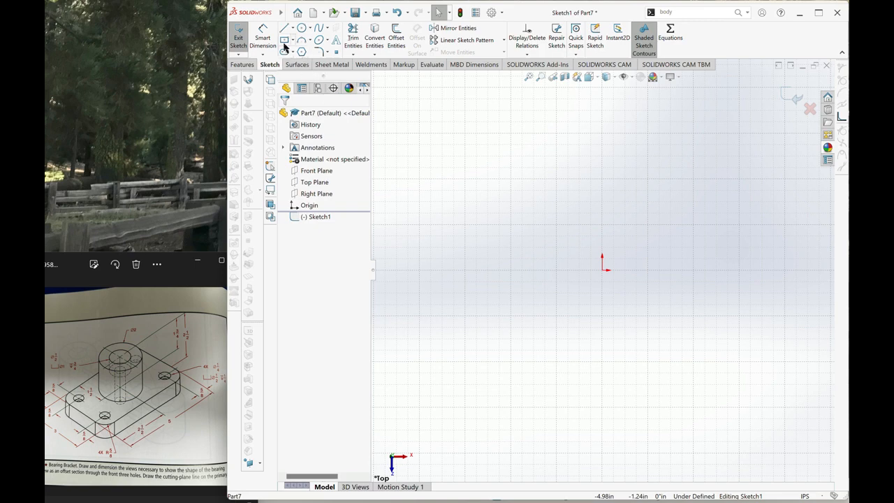
# Sketch a center rectangle at the origin, 5 in wide and 3 in high.
pyautogui.click(284, 41)
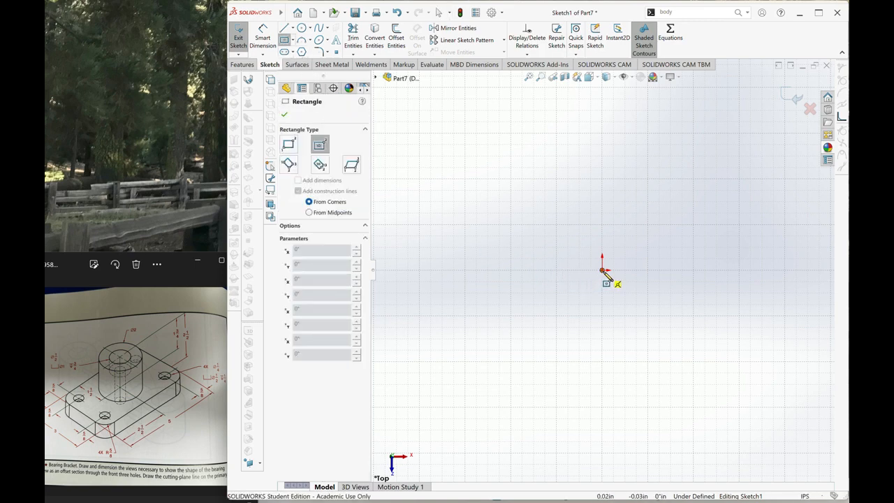
pyautogui.click(602, 270)
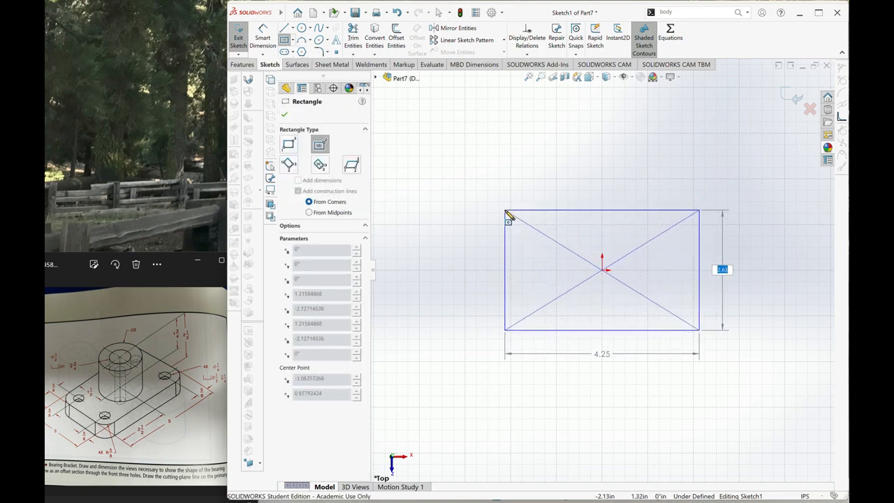
pyautogui.write('3')
pyautogui.press('Tab')
pyautogui.write('5')
pyautogui.press('Return')
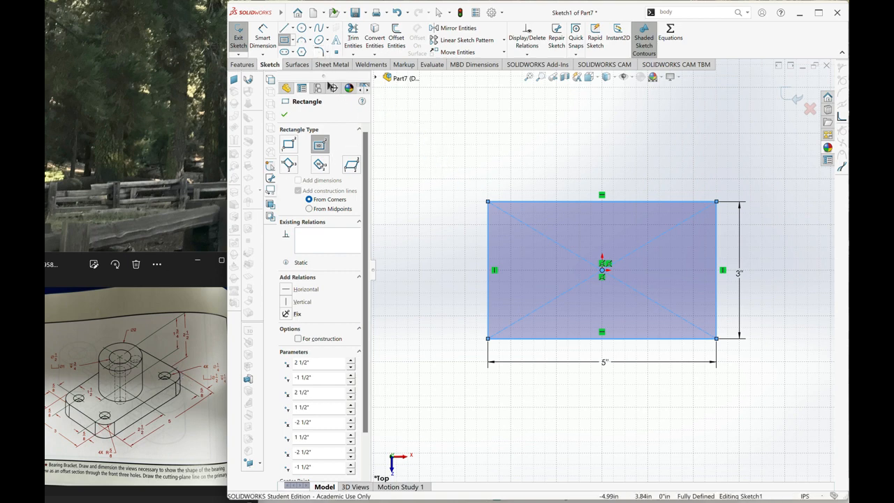
# Round all four corners of the rectangle with 5/8 in sketch fillets.
pyautogui.click(320, 53)
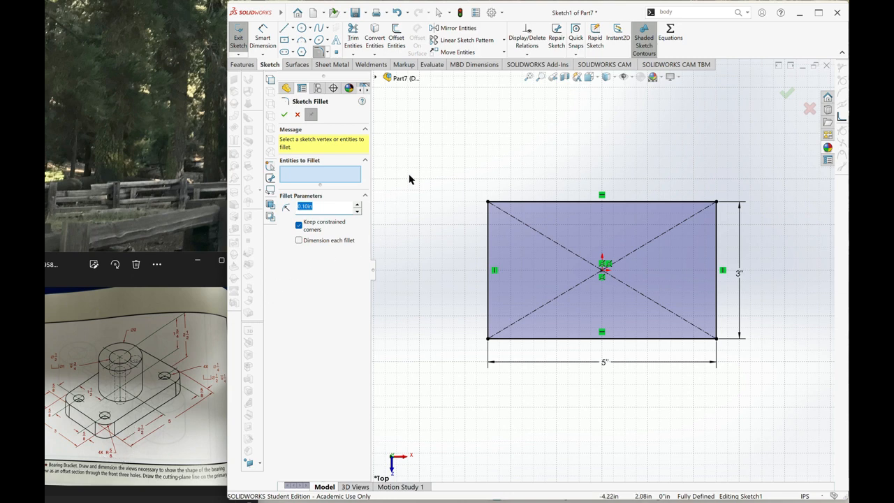
pyautogui.write('5/8')
pyautogui.click(488, 203)
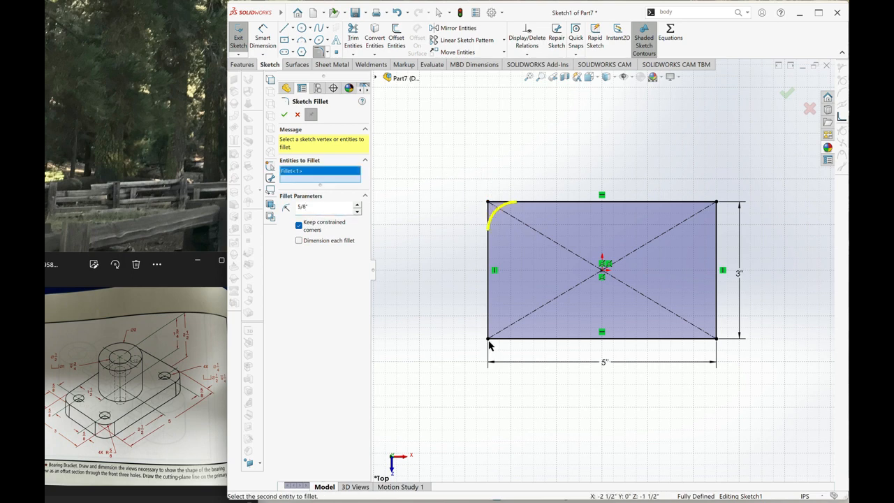
pyautogui.click(489, 340)
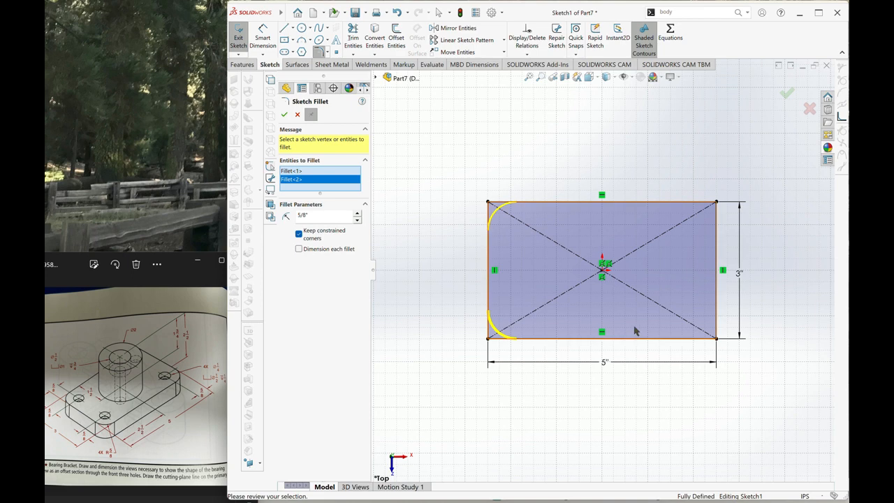
pyautogui.click(715, 340)
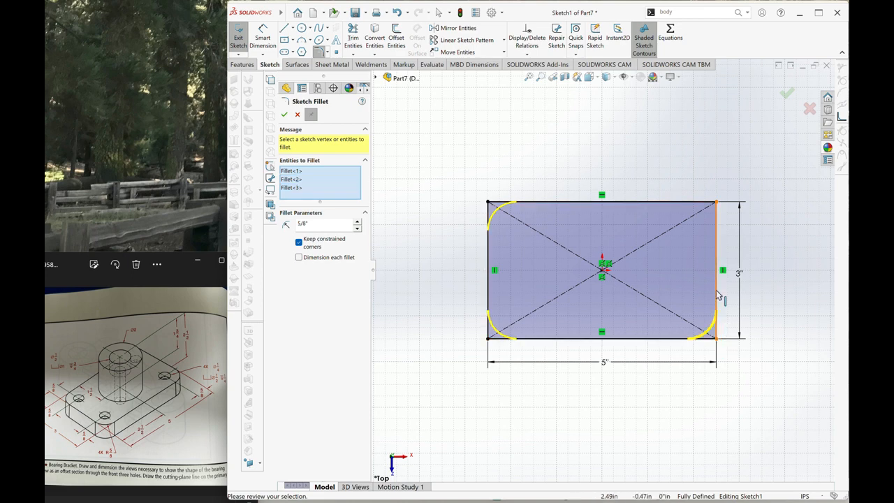
pyautogui.click(716, 203)
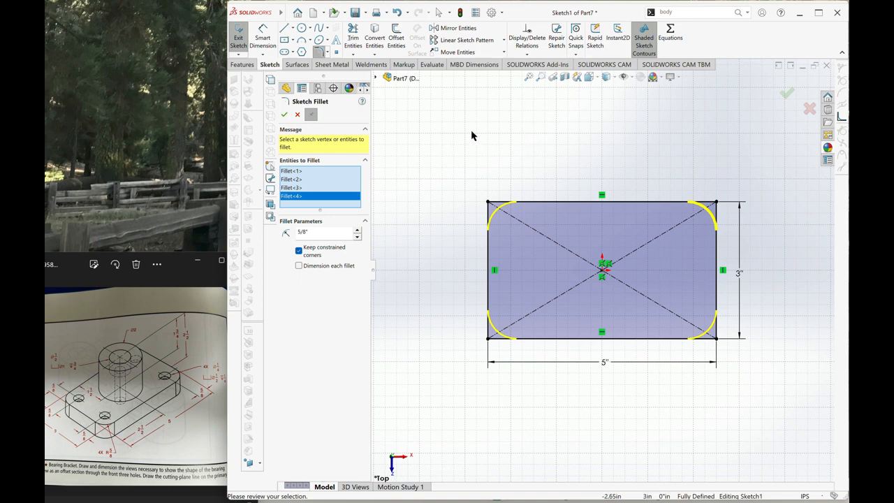
pyautogui.click(242, 65)
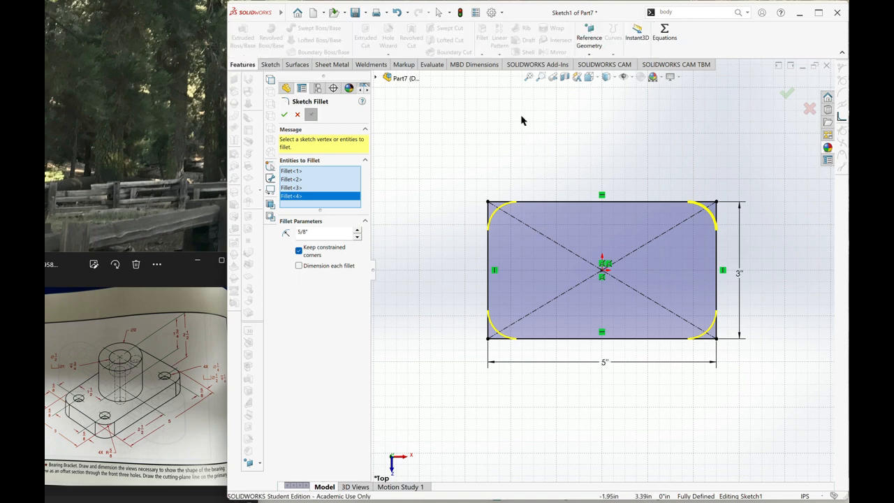
pyautogui.click(285, 115)
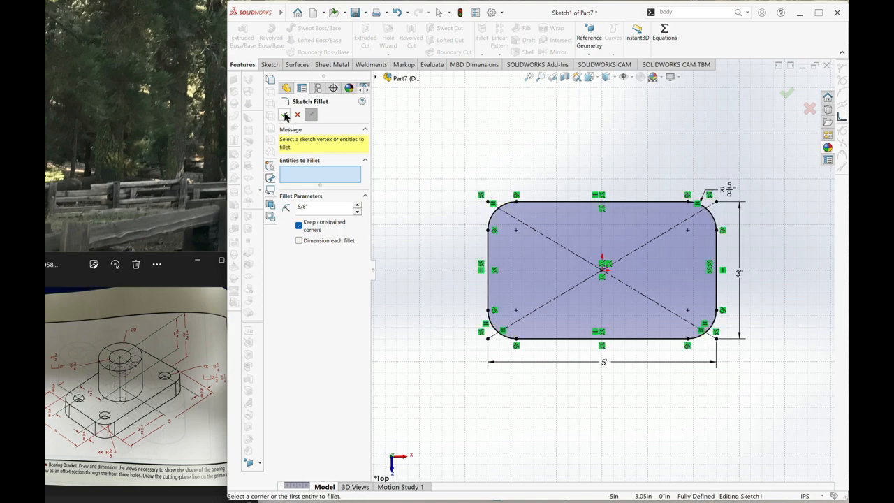
pyautogui.click(284, 116)
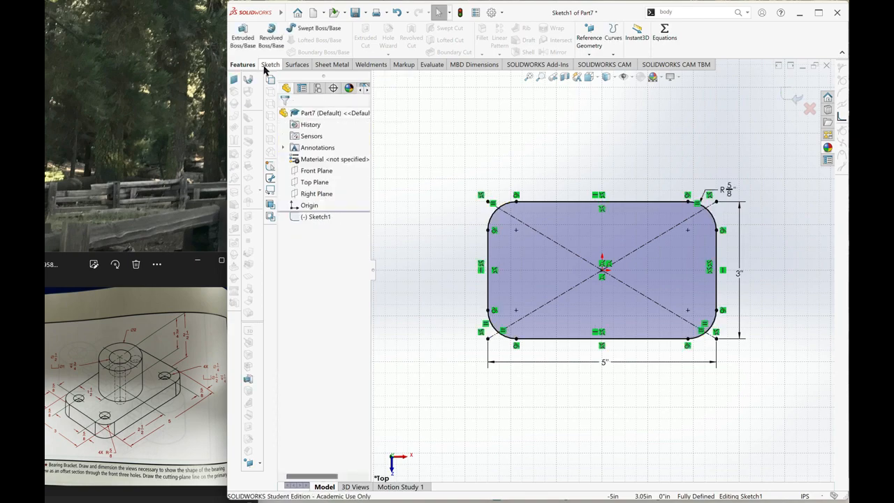
# Extrude the rounded rectangle as a blind boss 0.75 in deep.
pyautogui.click(243, 35)
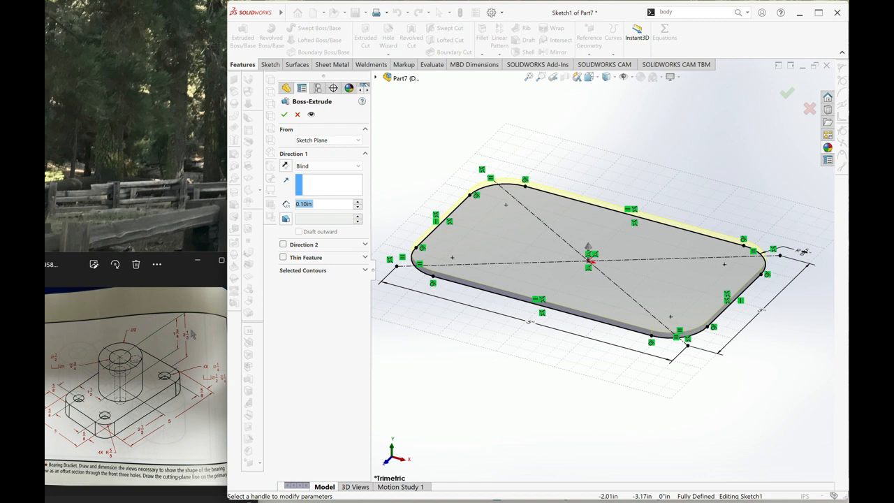
pyautogui.write('.75')
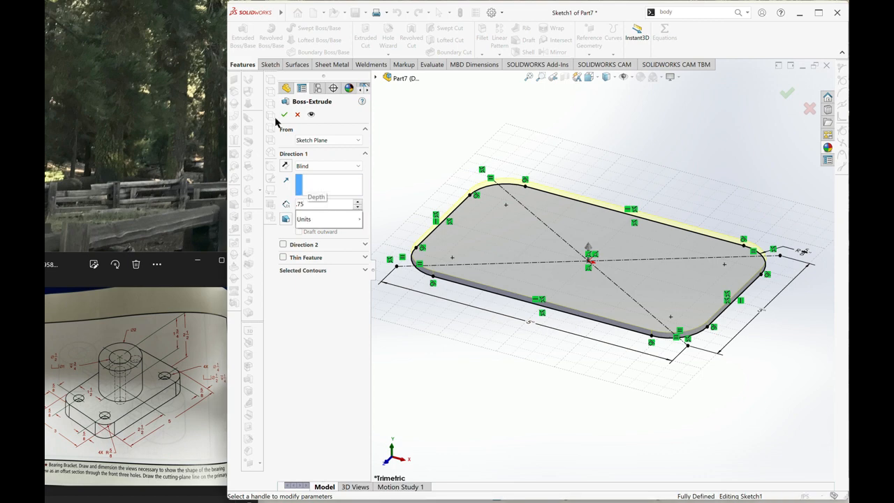
pyautogui.press('Return')
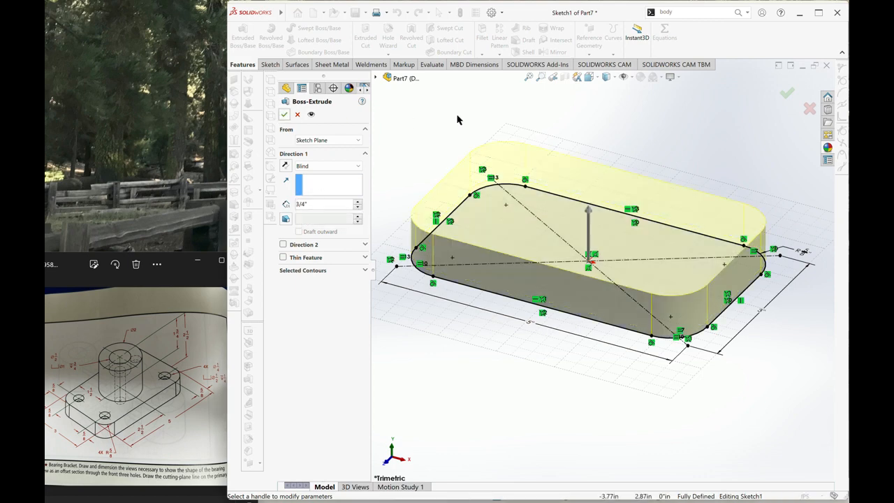
pyautogui.click(788, 93)
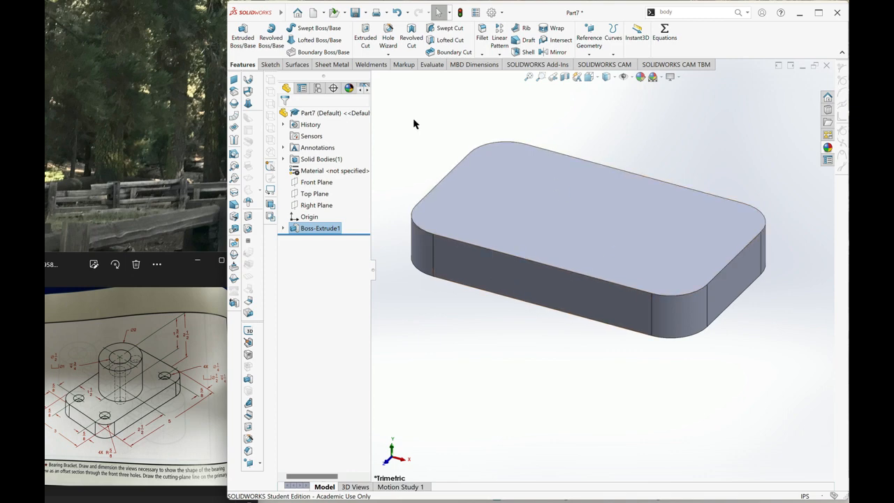
# Define a counterbore hole in Hole Wizard, keeping the custom sizing, with a 0.5 in counterbore diameter and 0.25 in counterbore depth.
pyautogui.click(389, 35)
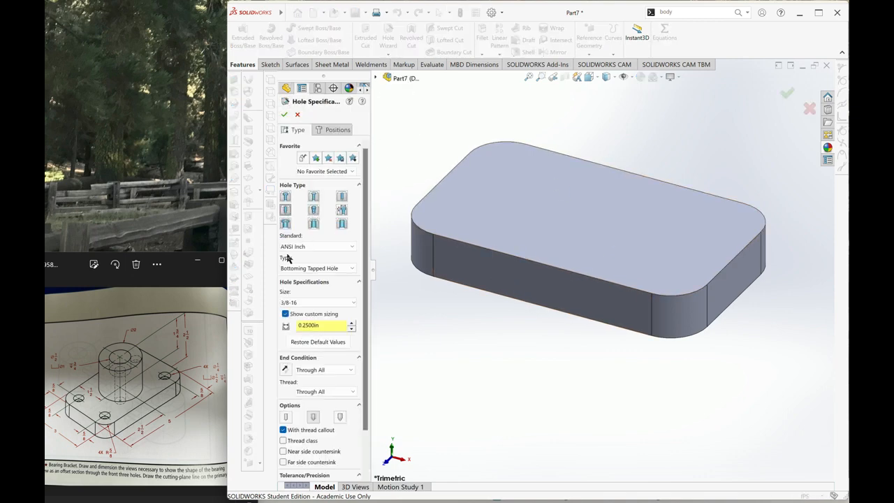
pyautogui.click(286, 197)
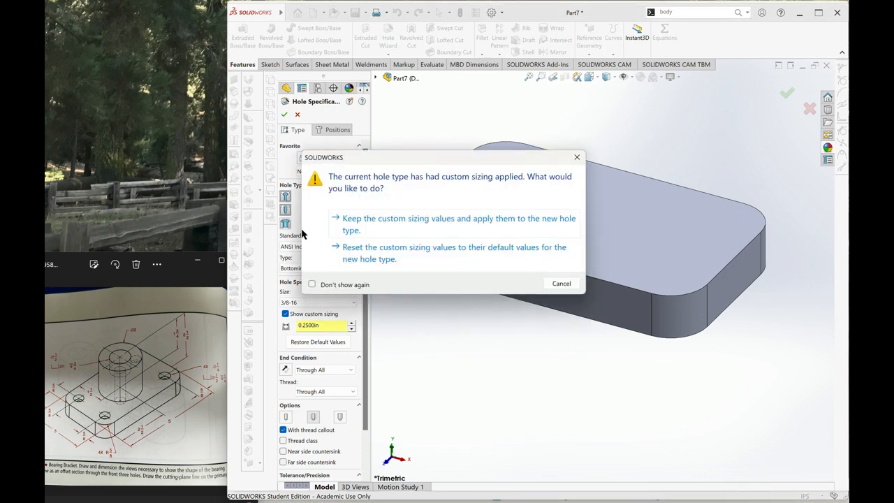
pyautogui.click(430, 225)
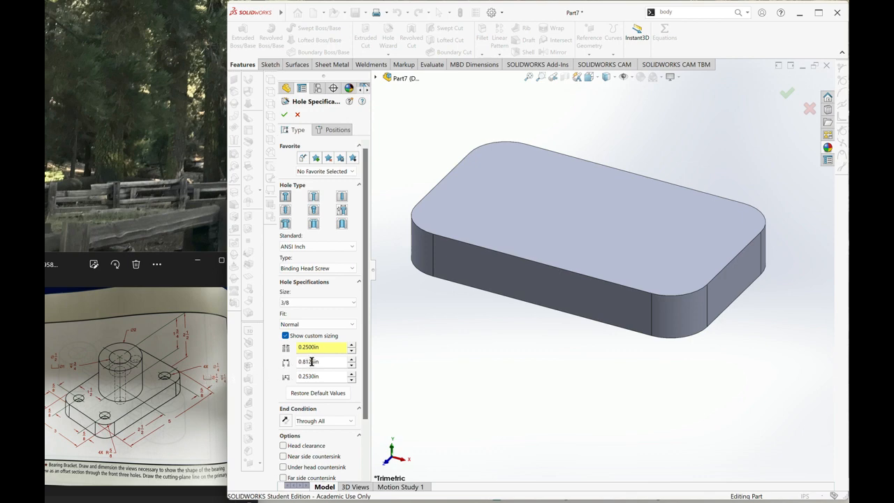
pyautogui.moveTo(326, 362); pyautogui.dragTo(292, 366)
pyautogui.write('.5')
pyautogui.press('Tab')
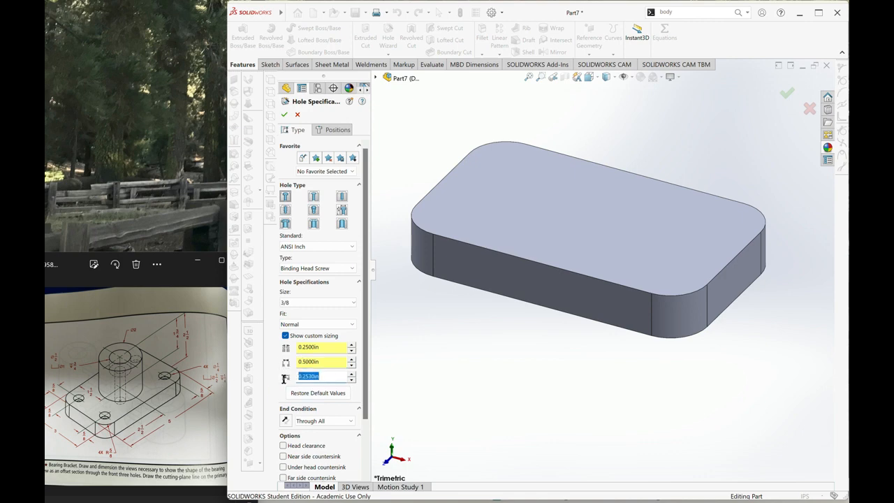
pyautogui.press('BackSpace')
pyautogui.write('.25')
# Place four counterbored holes with a 3D sketch on the plate's top face, roughly one near each corner.
pyautogui.click(335, 131)
pyautogui.click(321, 221)
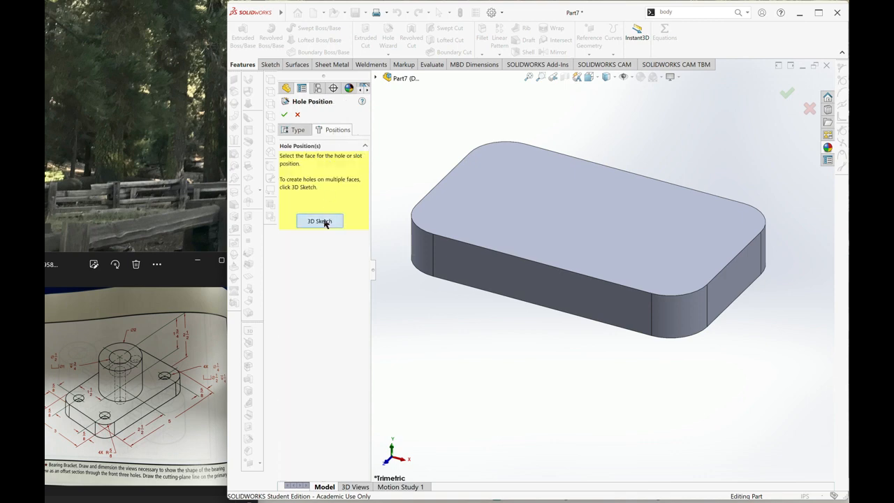
pyautogui.click(503, 165)
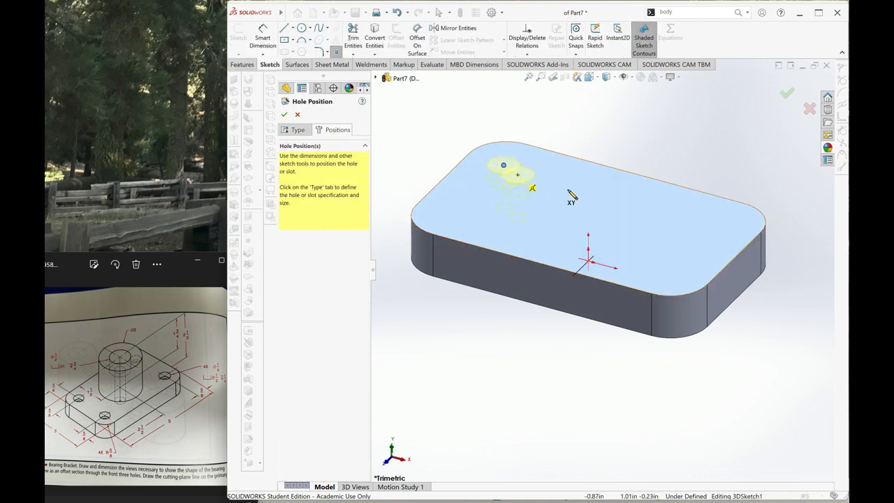
pyautogui.click(719, 221)
pyautogui.click(682, 263)
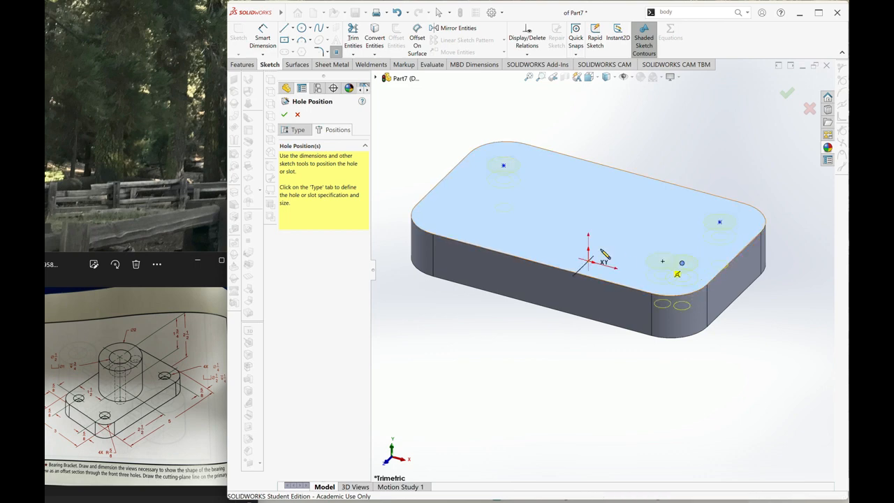
pyautogui.click(463, 201)
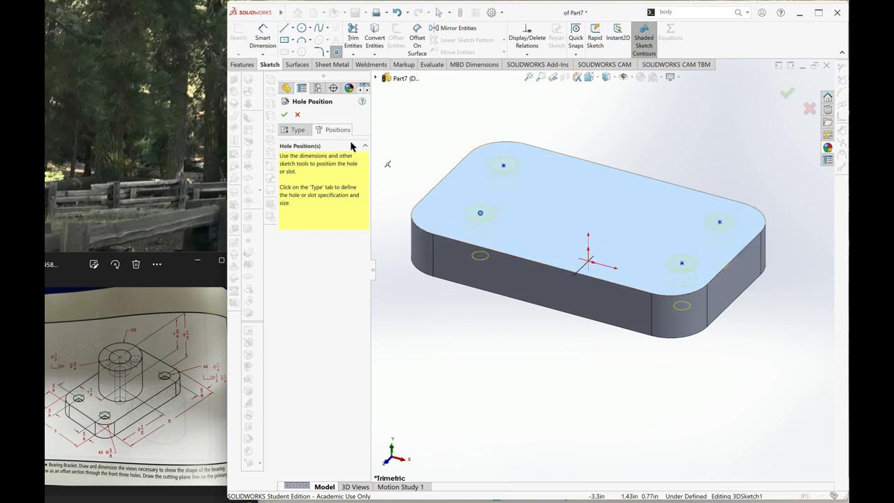
pyautogui.click(284, 114)
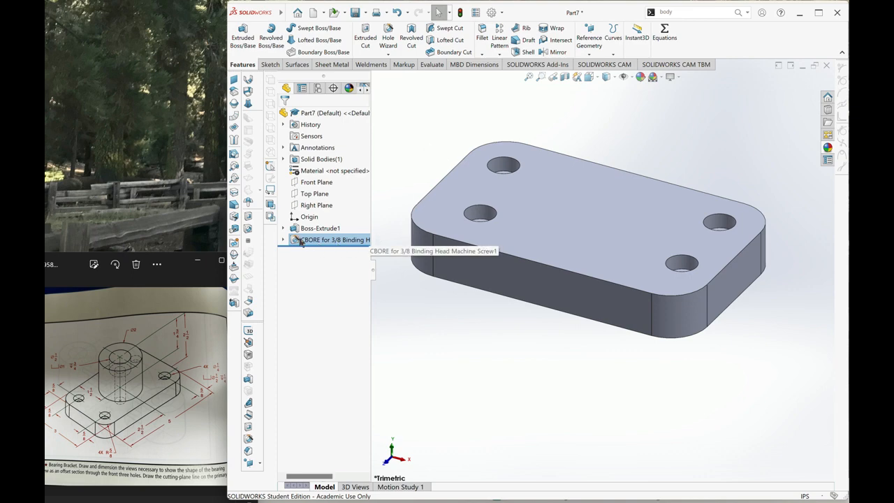
# Open the counterbore feature's 3D position sketch for editing and view the plate from the top.
pyautogui.click(282, 240)
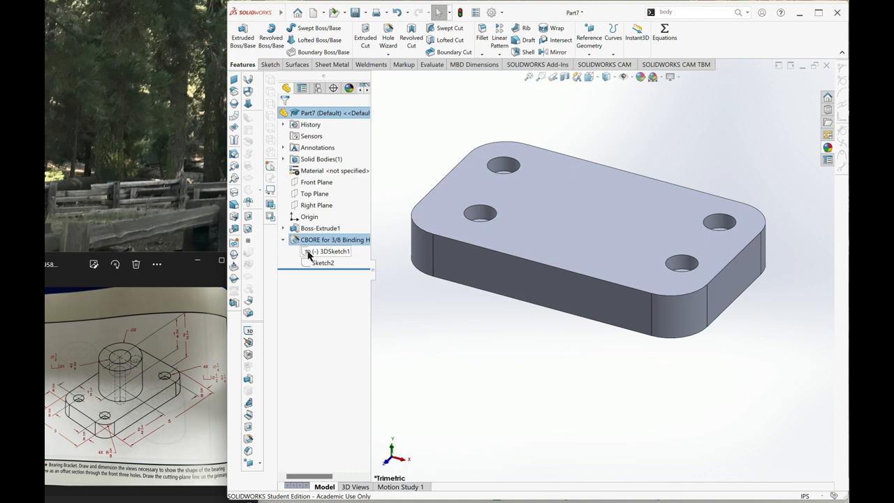
pyautogui.click(308, 253)
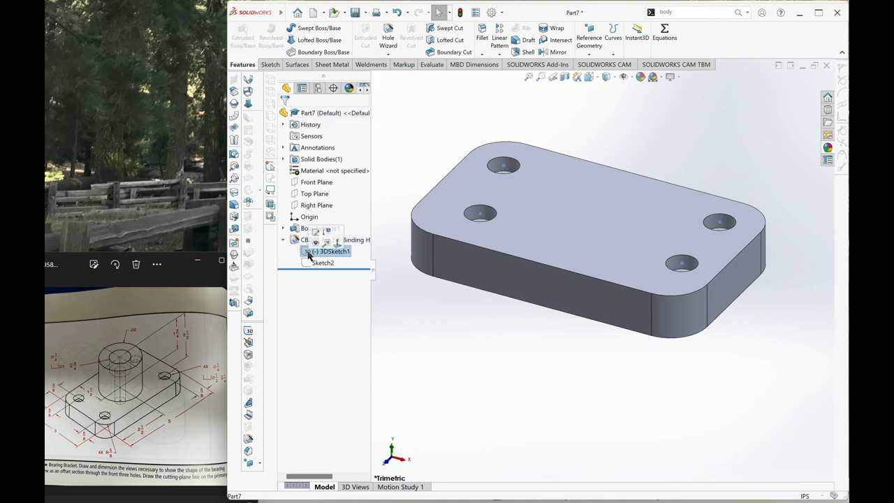
pyautogui.rightClick(308, 254)
pyautogui.click(322, 232)
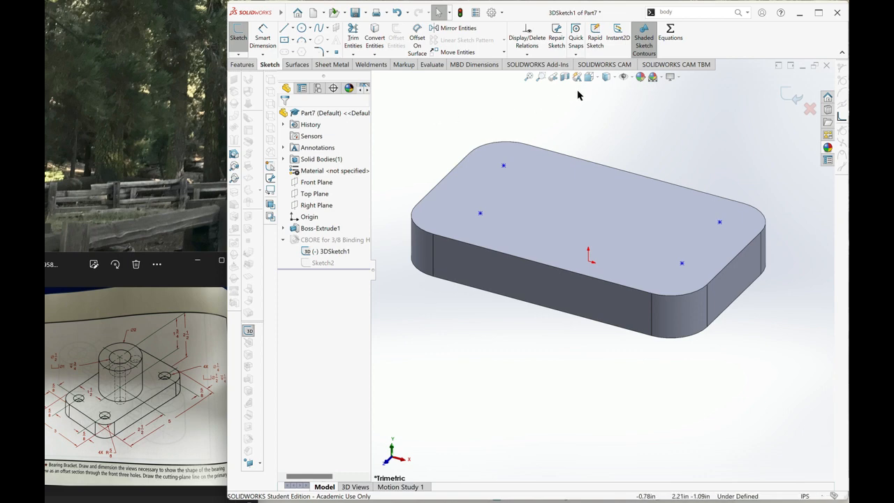
pyautogui.click(595, 79)
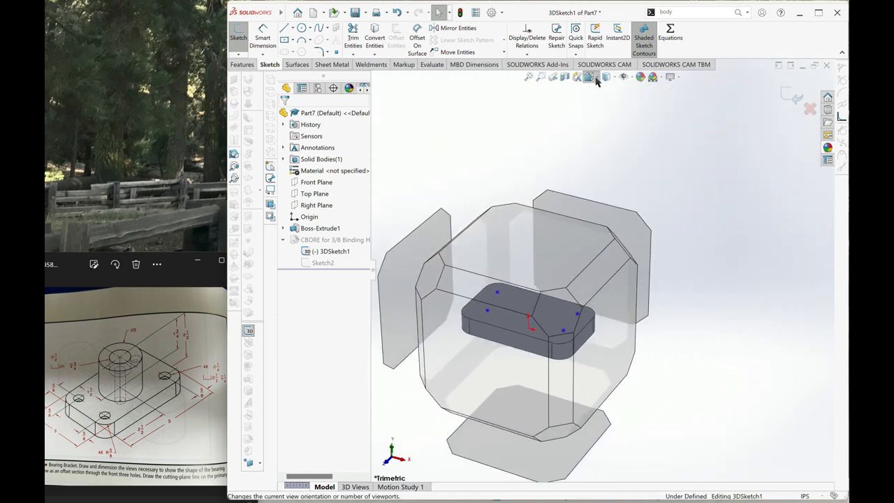
pyautogui.click(521, 257)
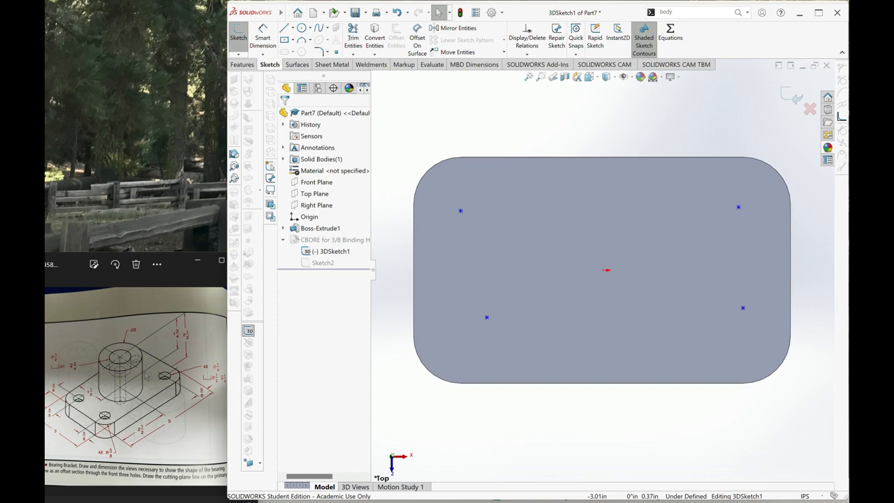
# Dimension the upper-left hole point 5/8 in from the plate's left edge and 5/8 in from its upper edge.
pyautogui.click(263, 39)
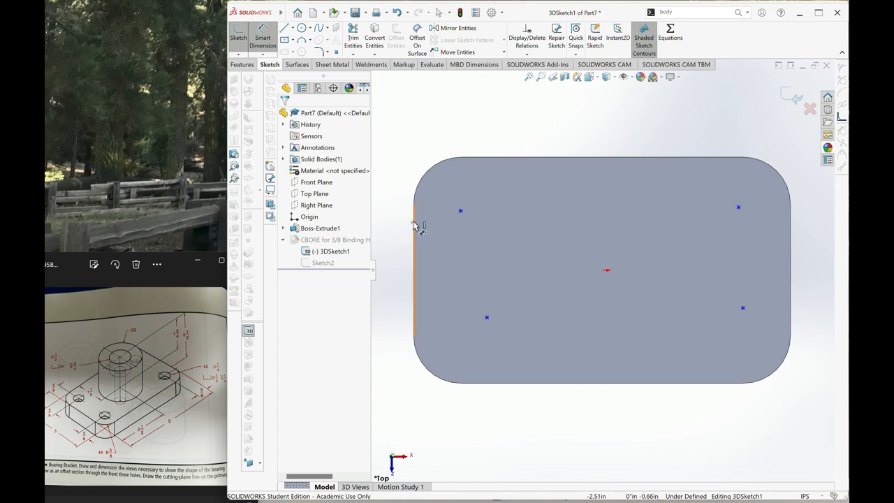
pyautogui.click(413, 224)
pyautogui.click(461, 209)
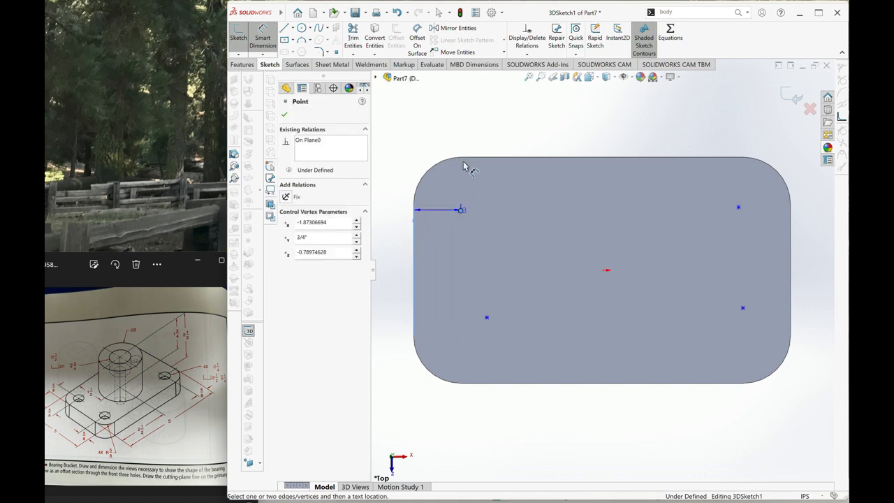
pyautogui.click(433, 126)
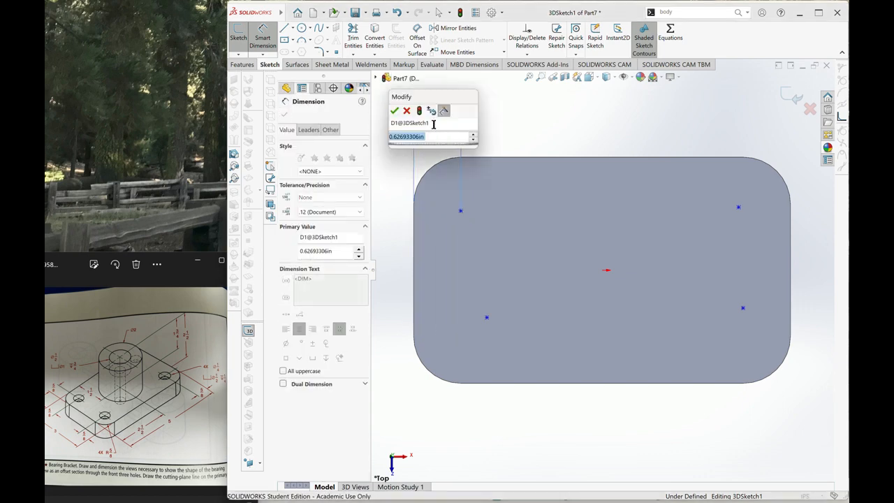
pyautogui.write('5/8')
pyautogui.press('Return')
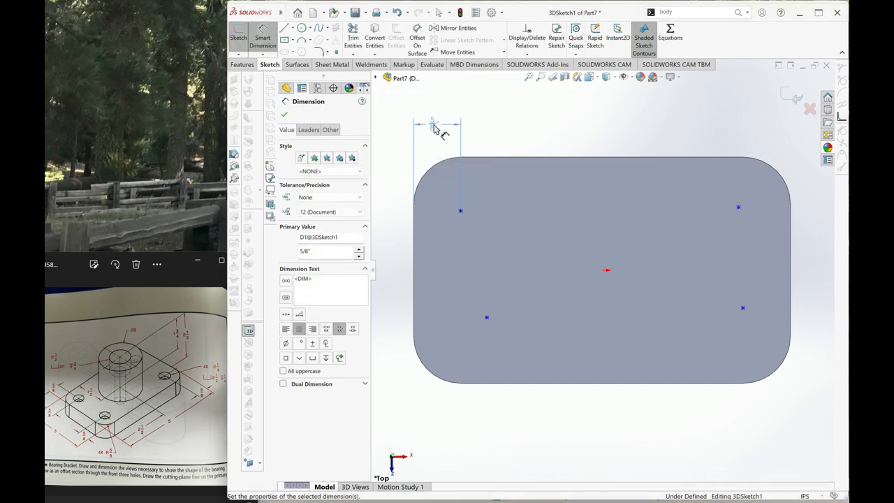
pyautogui.click(461, 211)
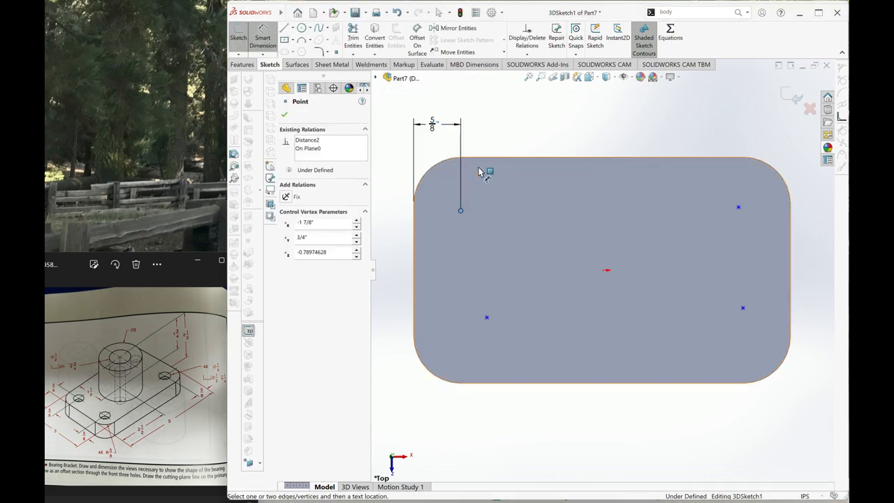
pyautogui.click(482, 162)
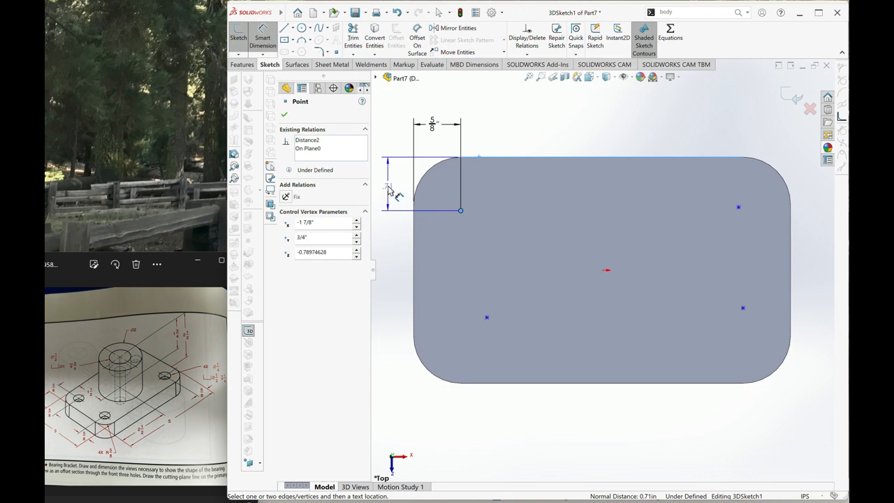
pyautogui.click(389, 190)
pyautogui.write('5/8')
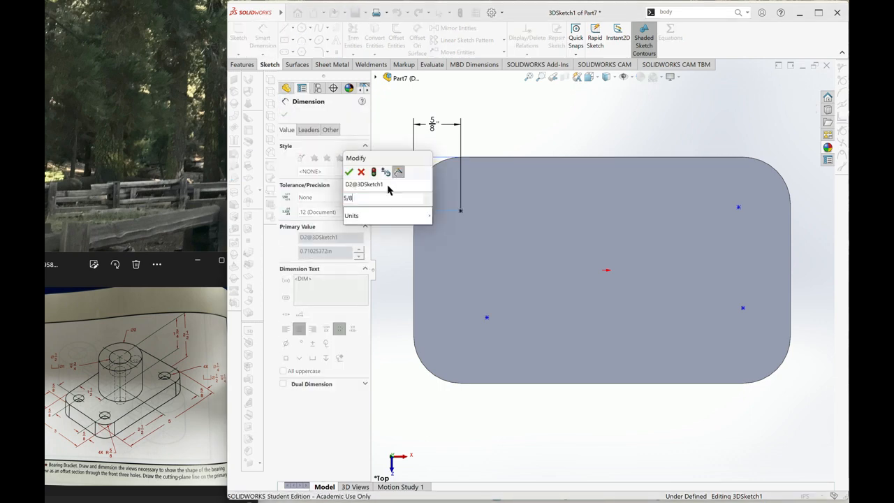
pyautogui.press('Return')
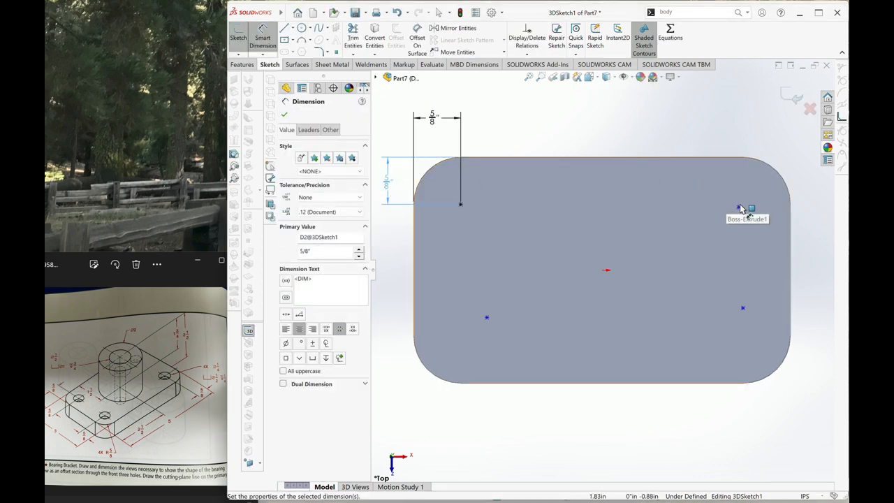
# Dimension the upper-right hole point 5/8 in from the plate's upper edge and 5/8 in from its right edge.
pyautogui.click(740, 211)
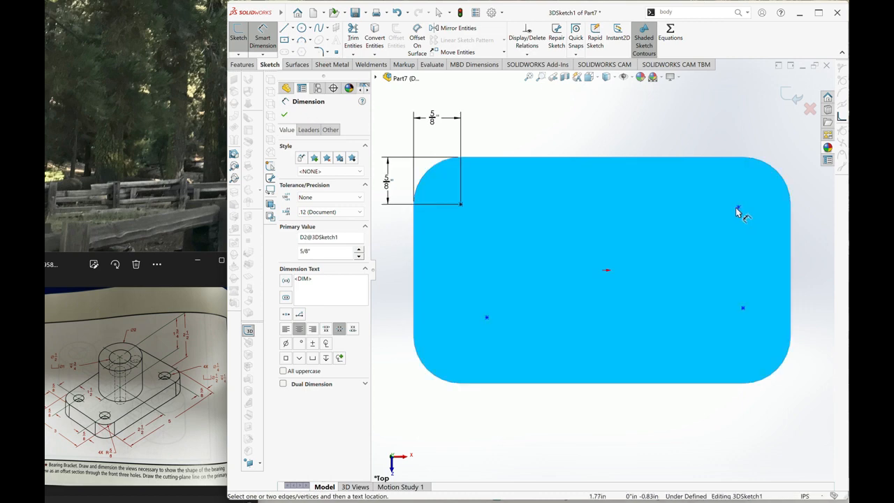
pyautogui.click(729, 163)
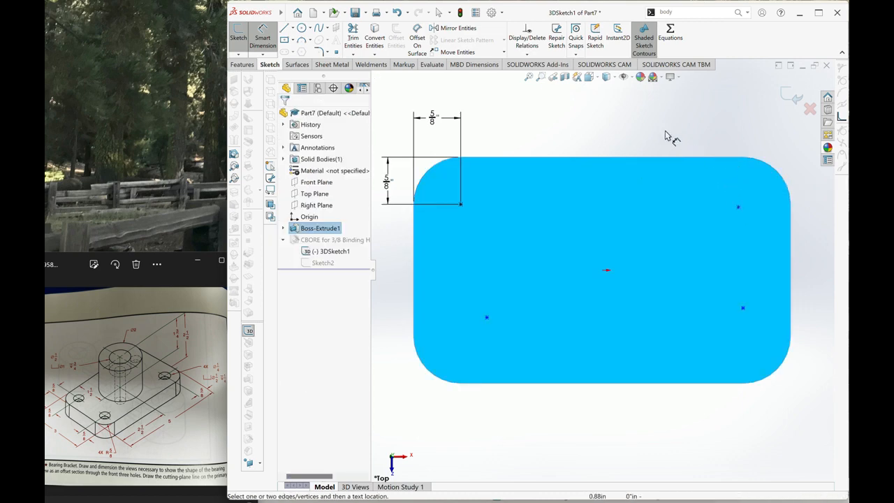
pyautogui.click(738, 207)
pyautogui.click(727, 160)
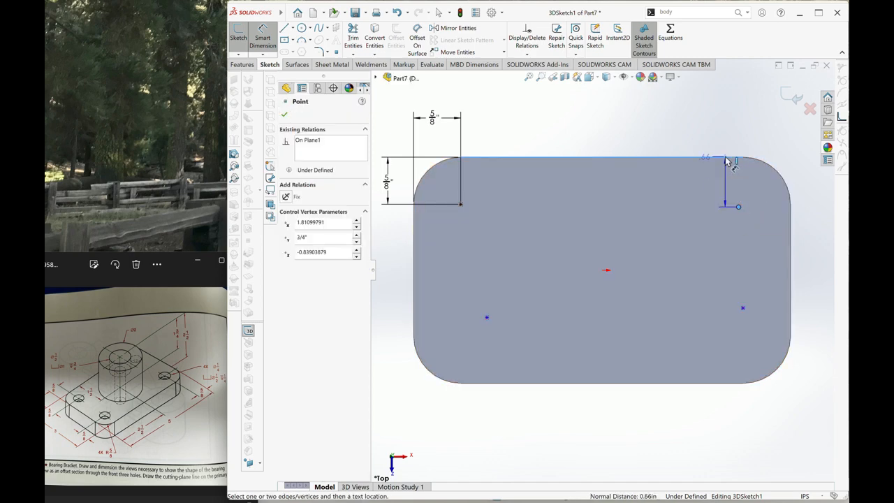
pyautogui.click(814, 198)
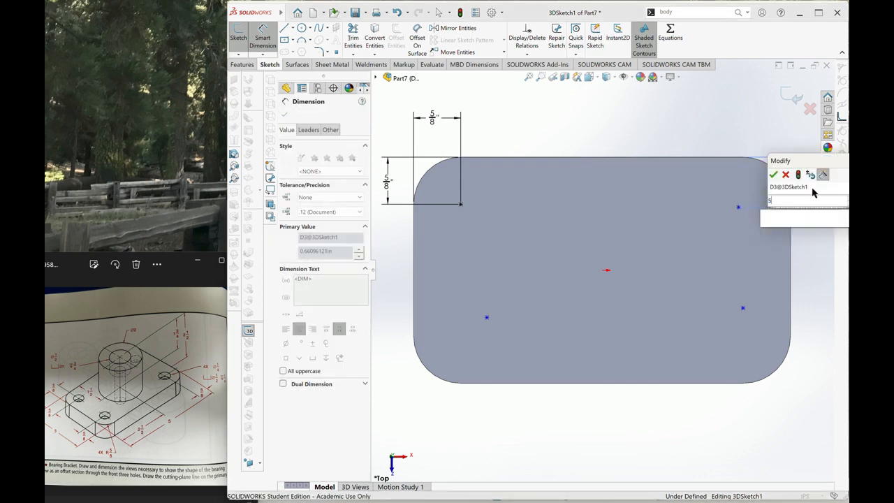
pyautogui.write('5/8')
pyautogui.press('Return')
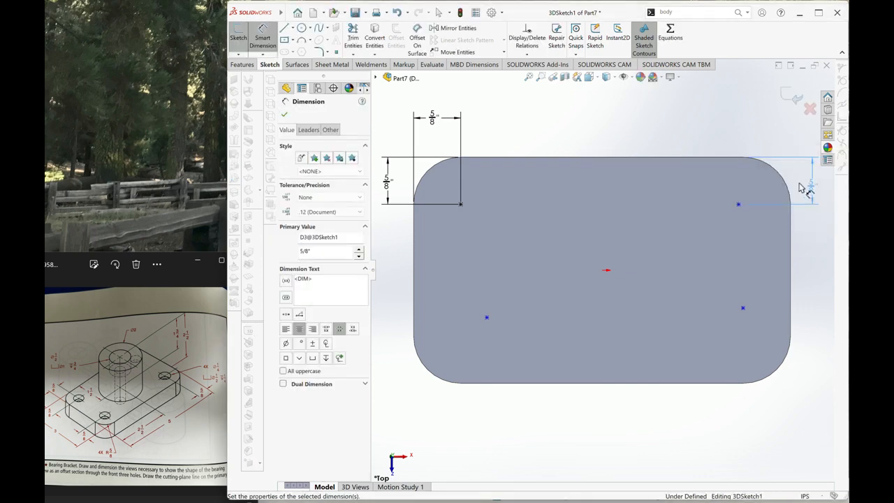
pyautogui.click(739, 204)
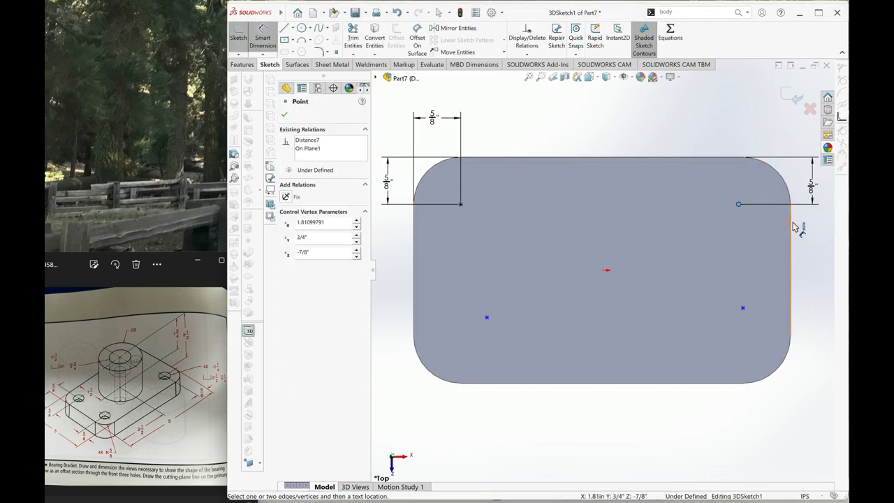
pyautogui.click(793, 227)
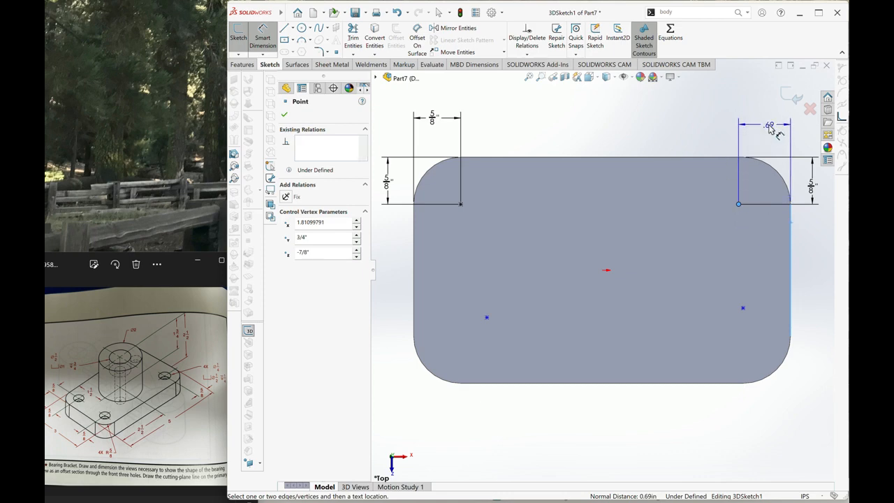
pyautogui.click(772, 128)
pyautogui.write('5/8')
pyautogui.press('Return')
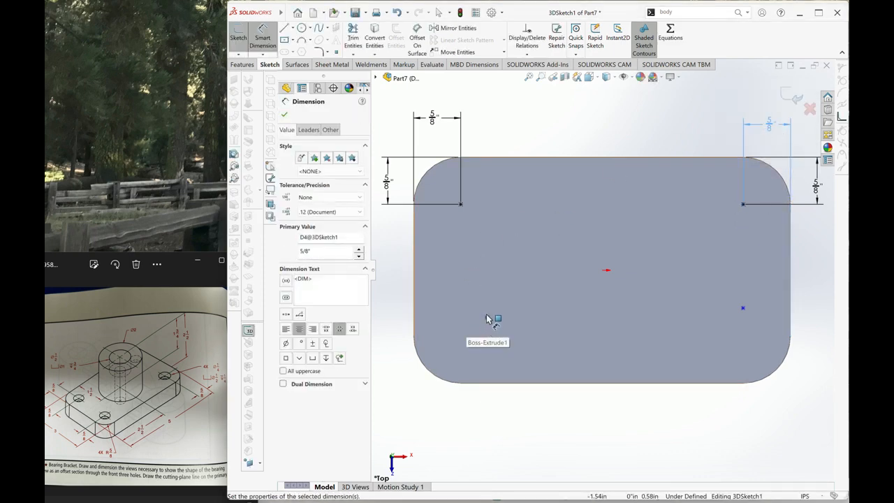
# Dimension the lower-left hole point 5/8 in from the plate's left edge and 5/8 in from its lower edge.
pyautogui.click(487, 319)
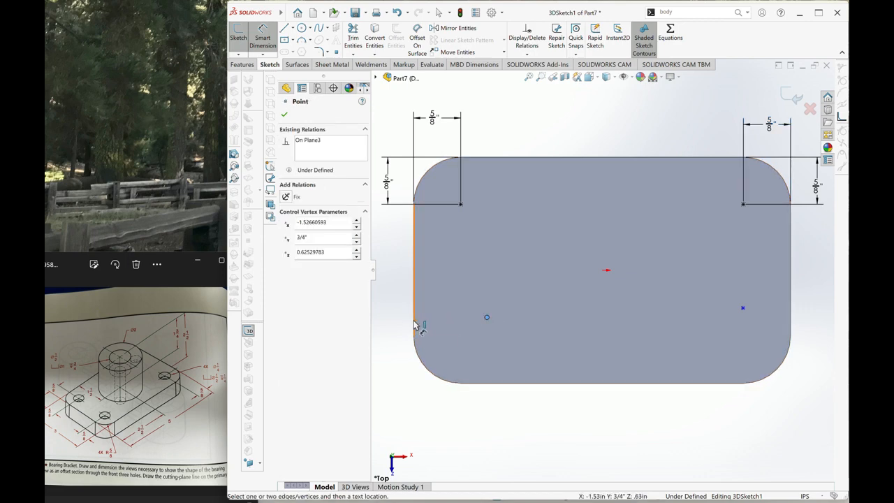
pyautogui.click(415, 322)
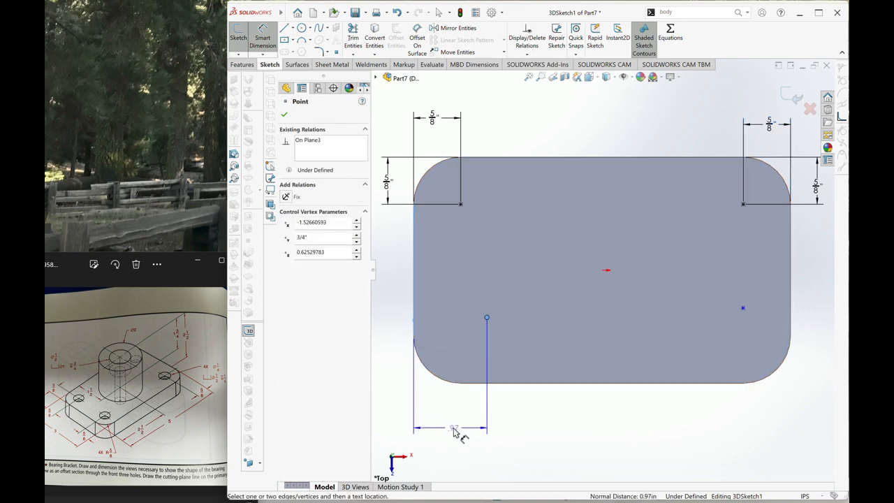
pyautogui.click(454, 432)
pyautogui.write('5/8')
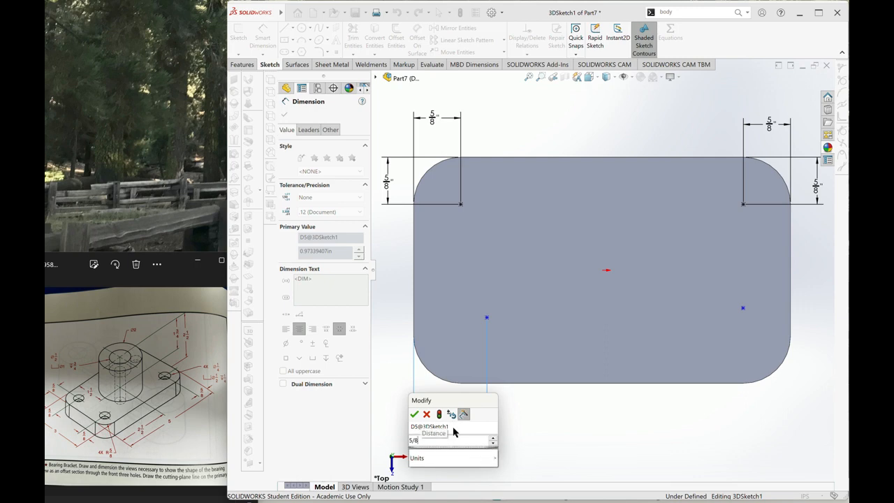
pyautogui.press('Return')
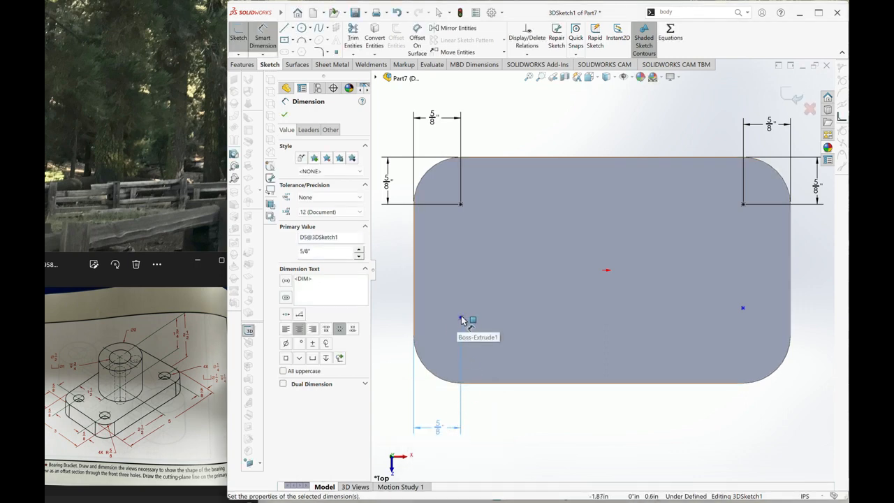
pyautogui.click(461, 320)
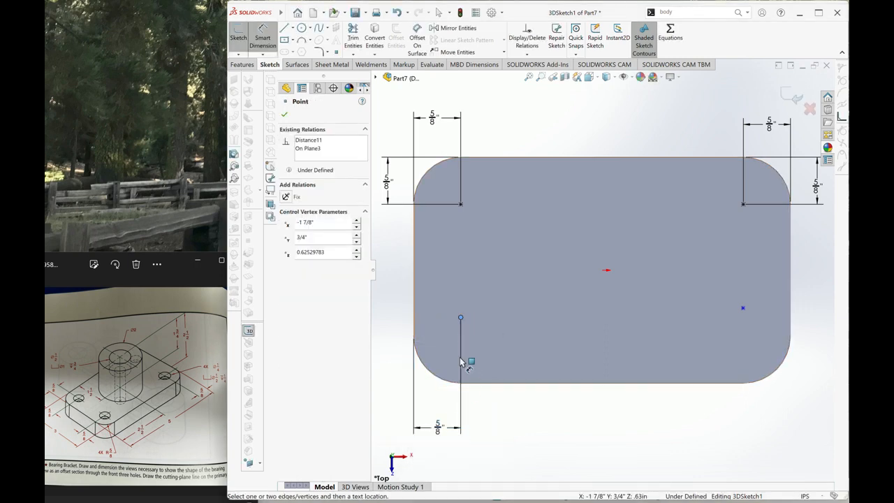
pyautogui.click(472, 383)
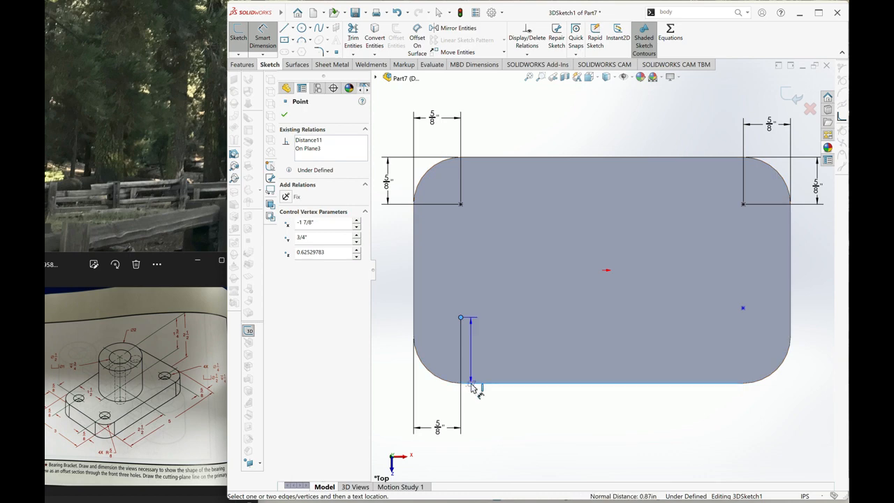
pyautogui.click(393, 349)
pyautogui.write('5/')
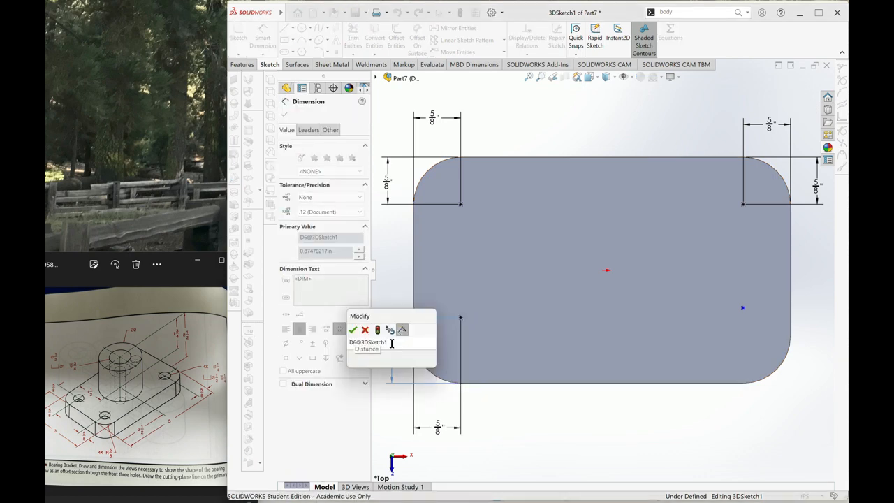
pyautogui.write('8')
pyautogui.press('Return')
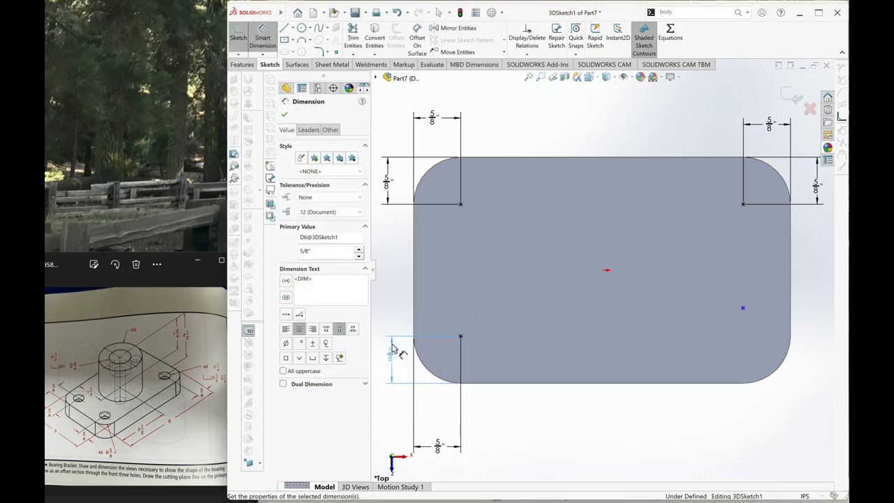
# Dimension the lower-right hole point 5/8 in from the plate's lower edge.
pyautogui.click(742, 308)
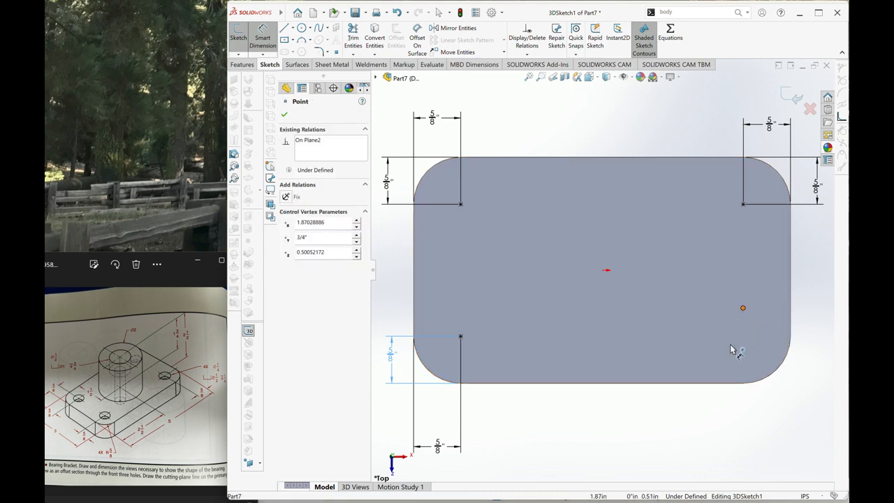
pyautogui.click(726, 383)
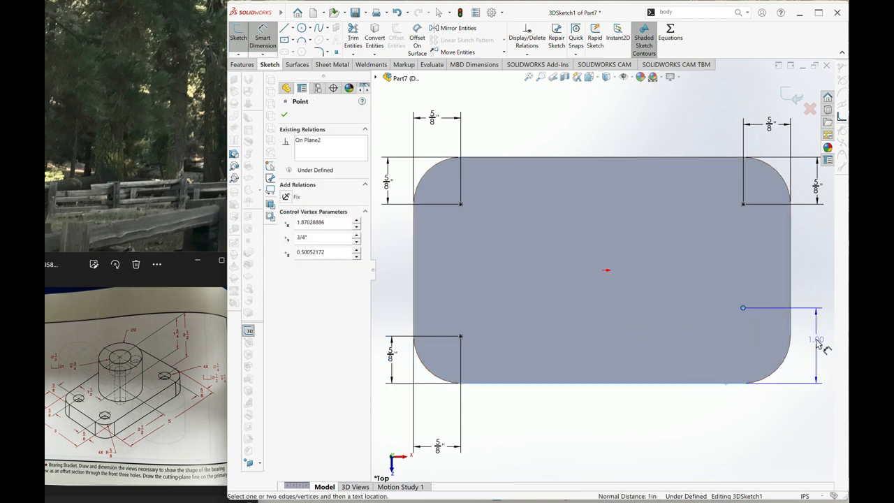
pyautogui.click(819, 343)
pyautogui.write('5/8')
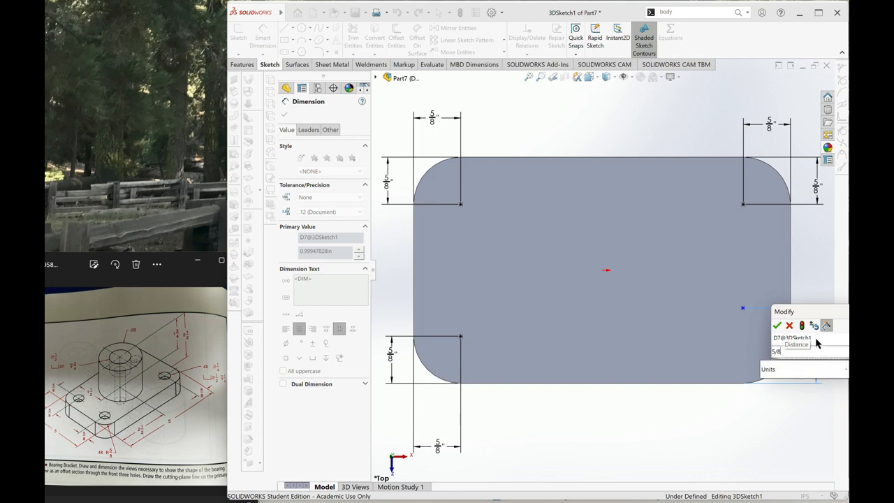
pyautogui.press('Return')
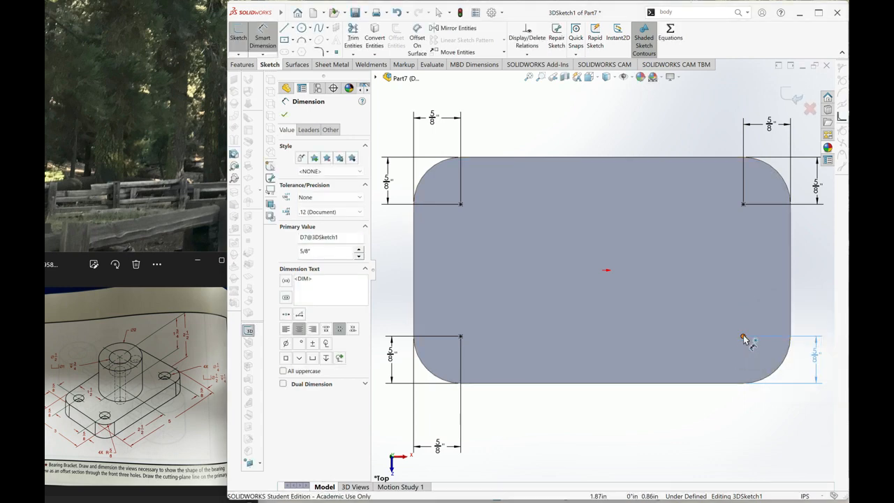
# Dimension the lower-right hole point 5/8 in from the plate's right edge and finish the hole position sketch.
pyautogui.click(743, 338)
pyautogui.click(792, 314)
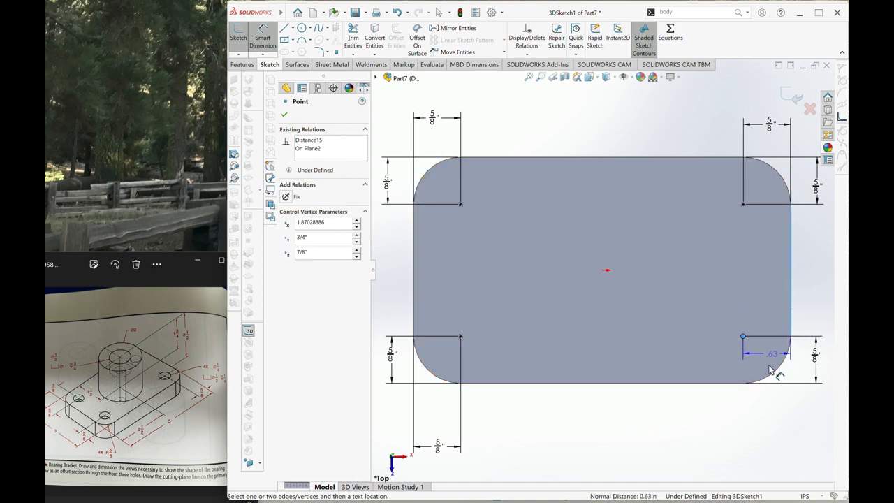
pyautogui.click(768, 411)
pyautogui.click(768, 411)
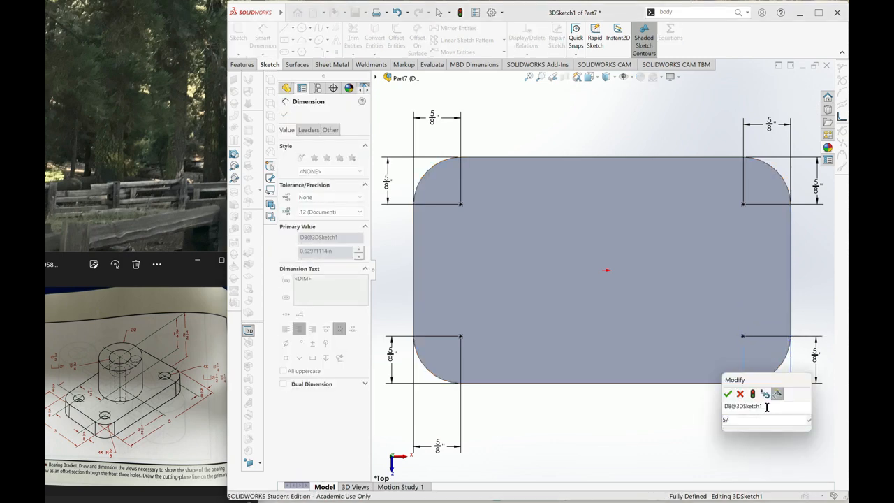
pyautogui.write('5/8')
pyautogui.press('Return')
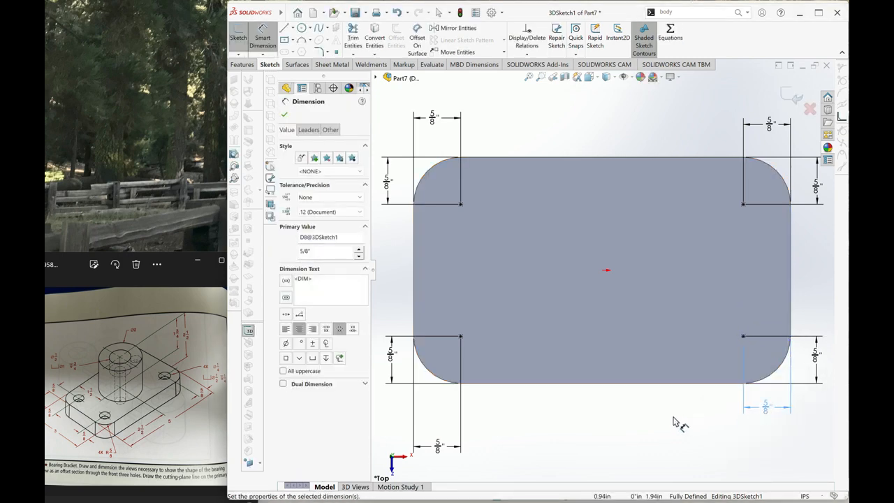
pyautogui.click(797, 99)
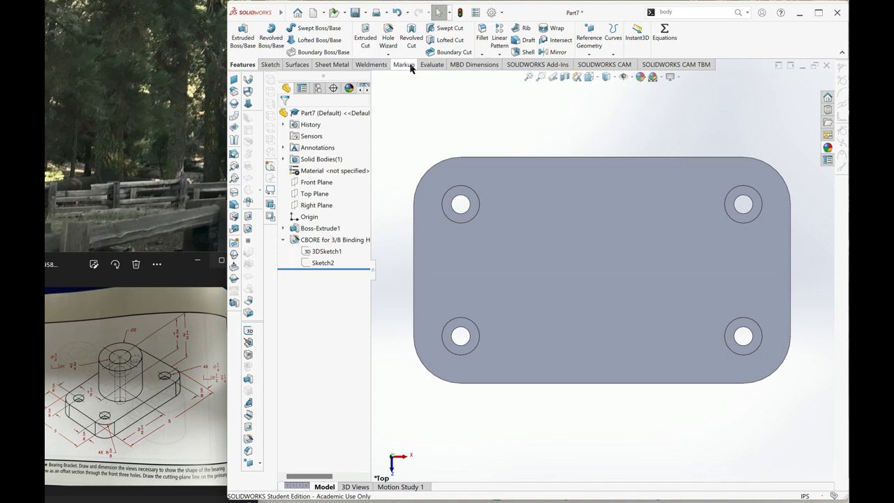
# Sketch a 2 in diameter circle centred on the origin on the base plate's top face.
pyautogui.click(270, 64)
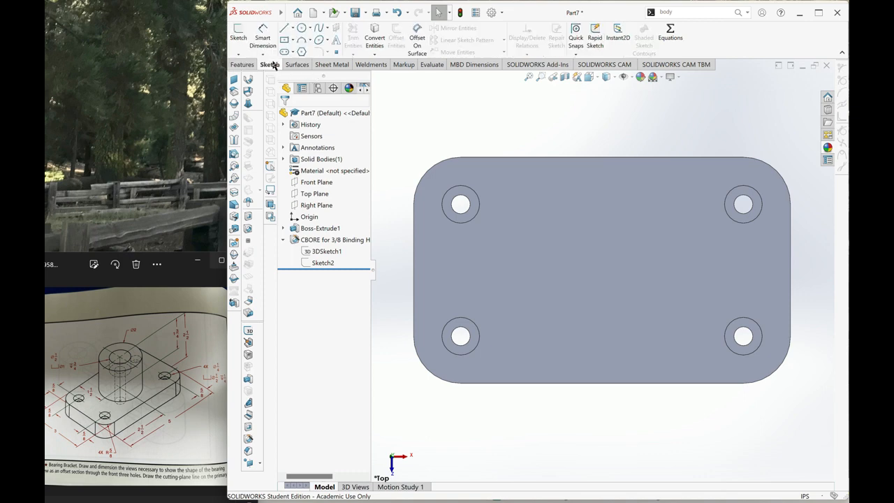
pyautogui.click(239, 35)
pyautogui.click(462, 209)
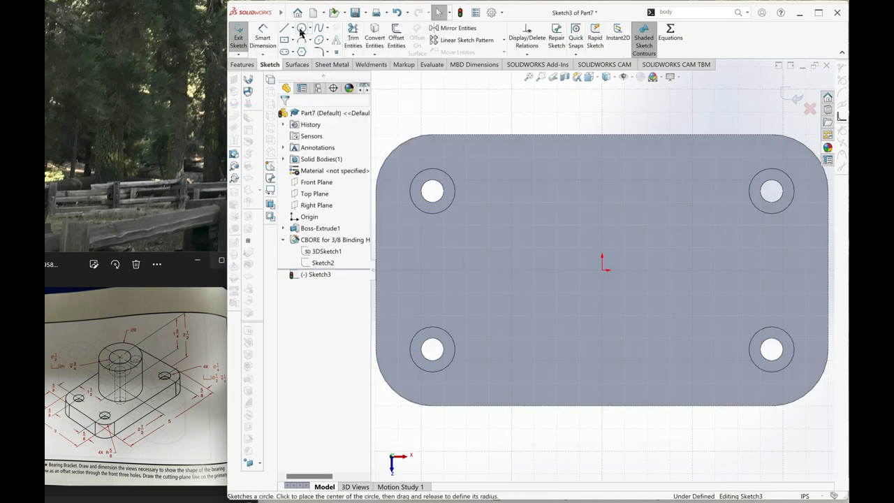
pyautogui.click(301, 28)
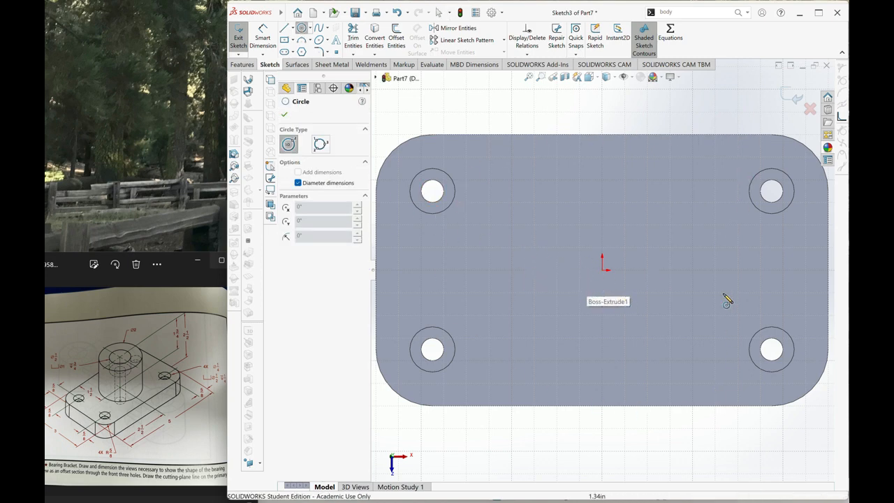
pyautogui.click(602, 270)
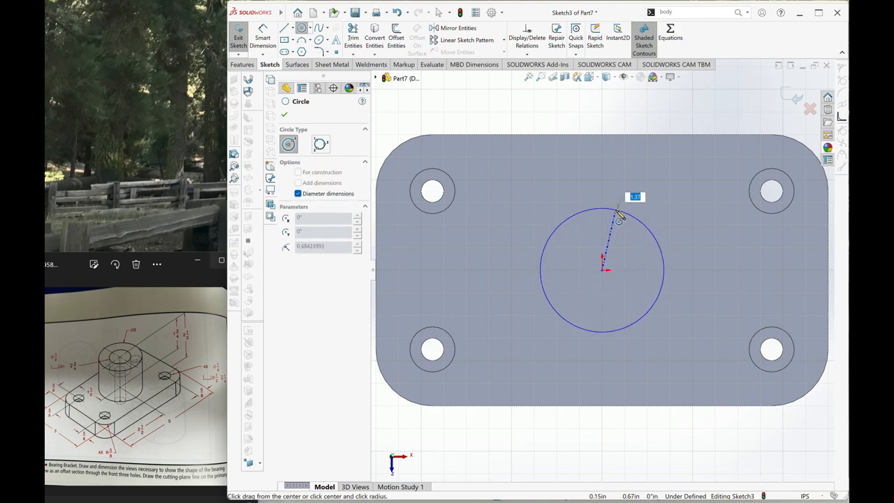
pyautogui.press('Return')
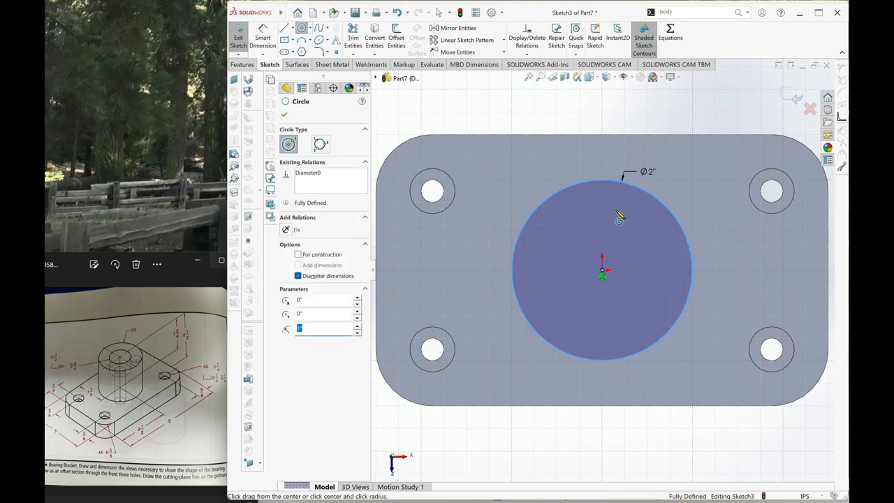
pyautogui.click(285, 116)
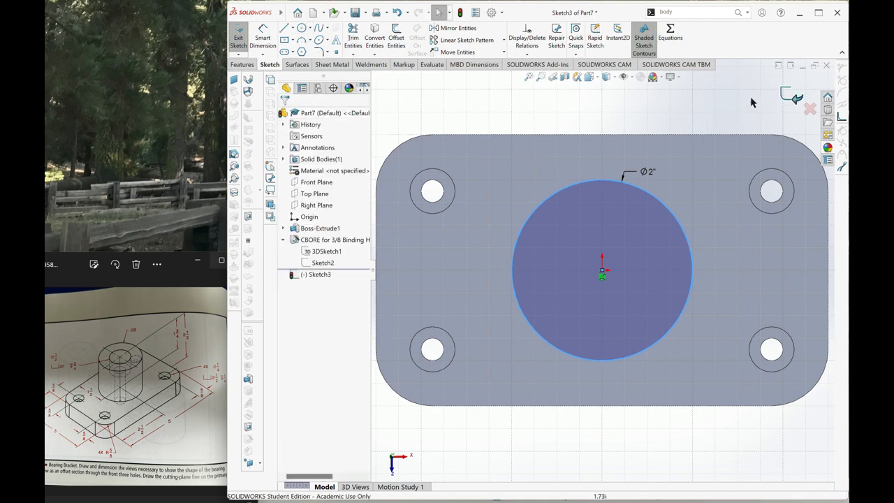
# Extrude the circle as a blind boss 1.75 in high, merged with the plate.
pyautogui.click(240, 64)
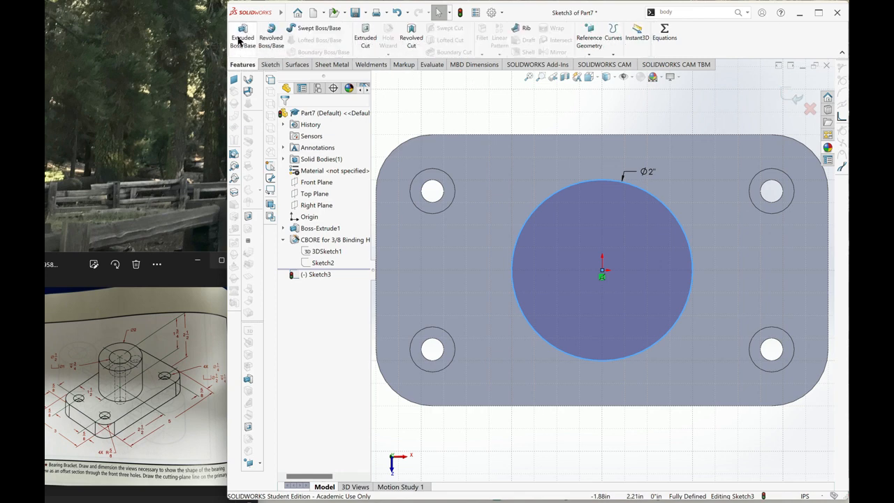
pyautogui.click(241, 38)
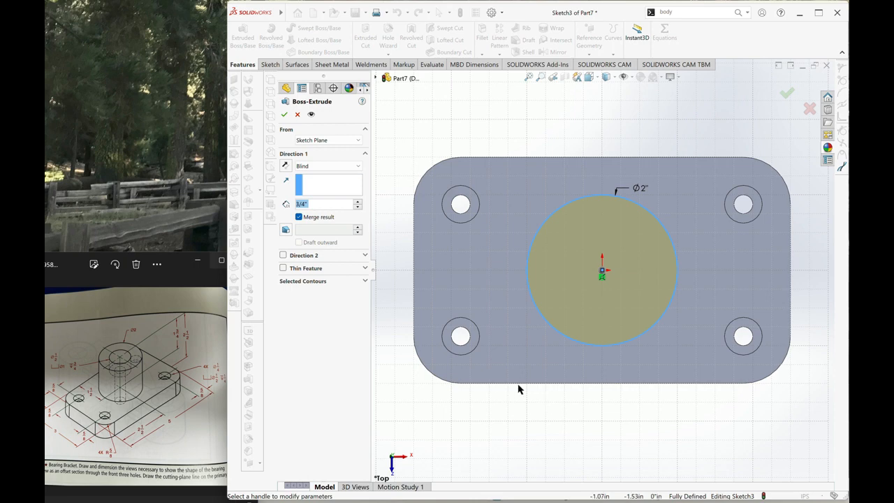
pyautogui.write('1.75')
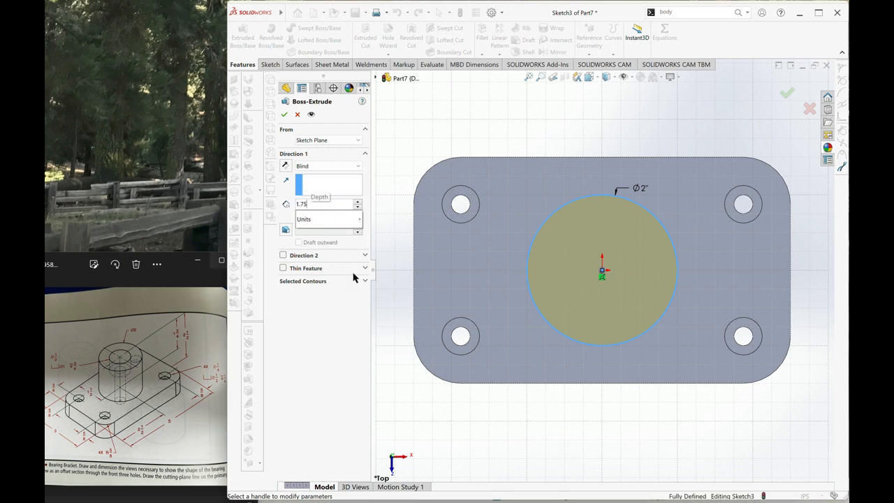
pyautogui.press('Return')
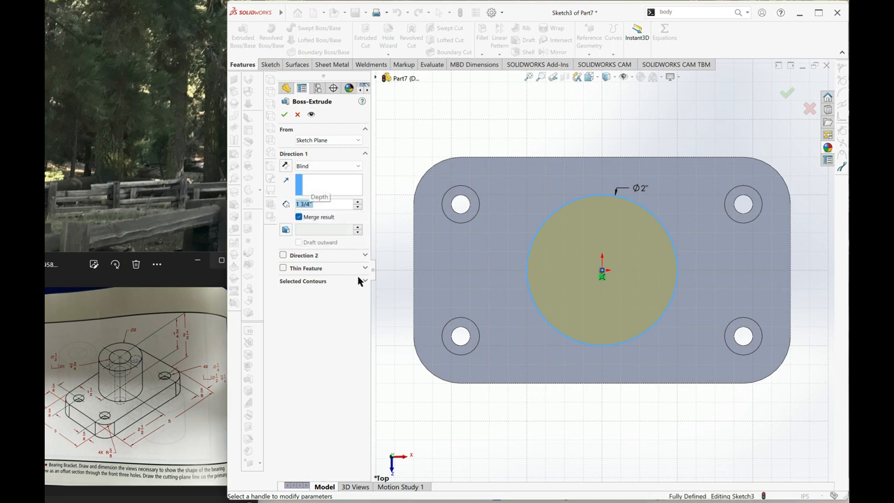
pyautogui.moveTo(601, 413); pyautogui.dragTo(613, 353, button='middle')
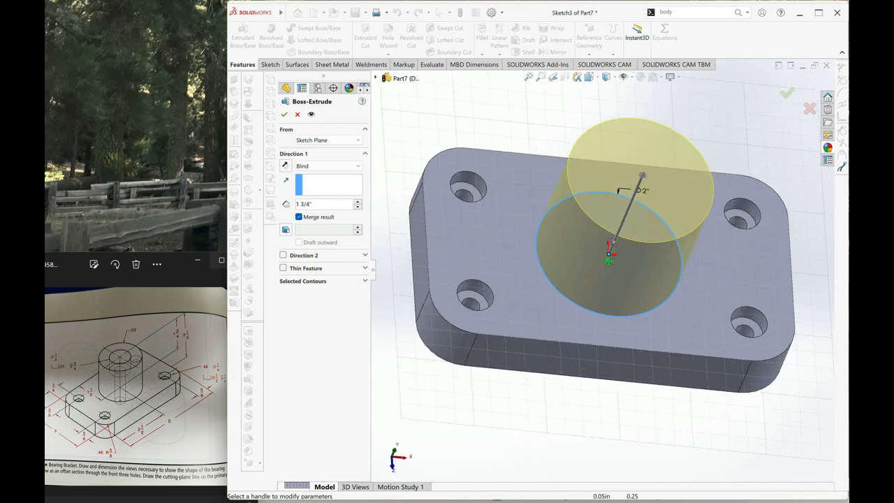
pyautogui.click(285, 115)
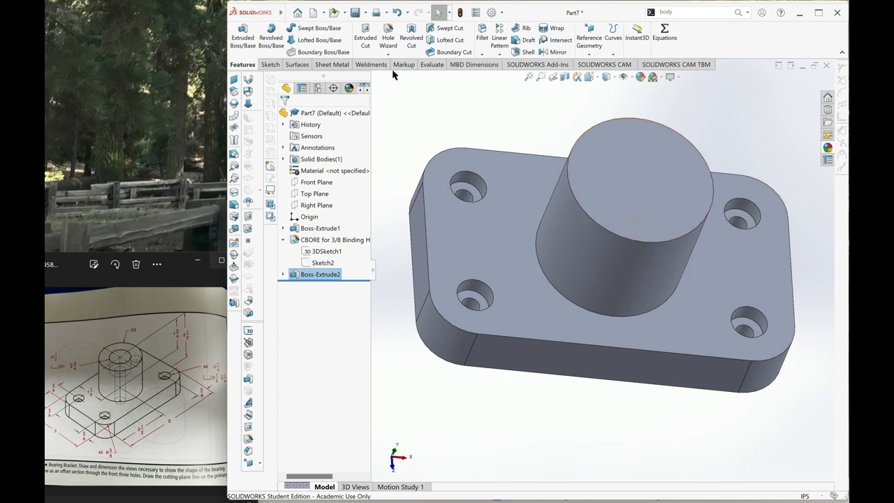
# Set up a Hole Wizard counterbore with a 0.5 in through hole, 1 in counterbore diameter and 0.75 in counterbore depth.
pyautogui.click(388, 44)
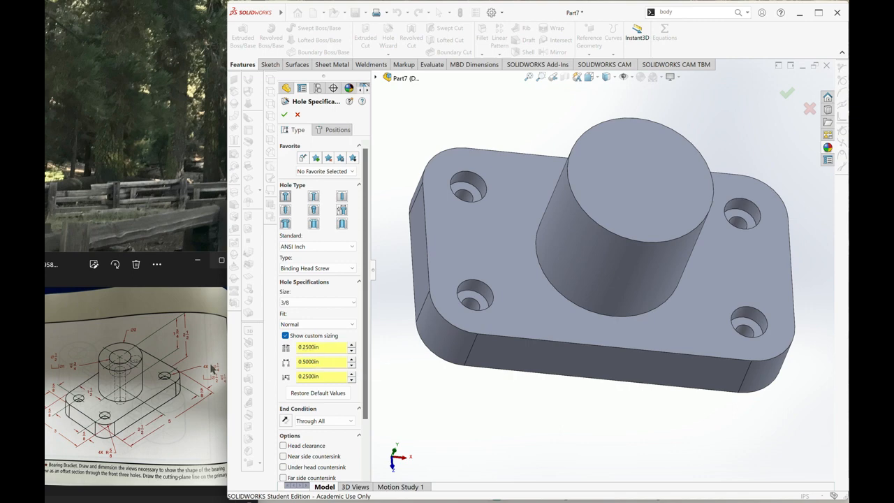
pyautogui.doubleClick(323, 348)
pyautogui.write('.5')
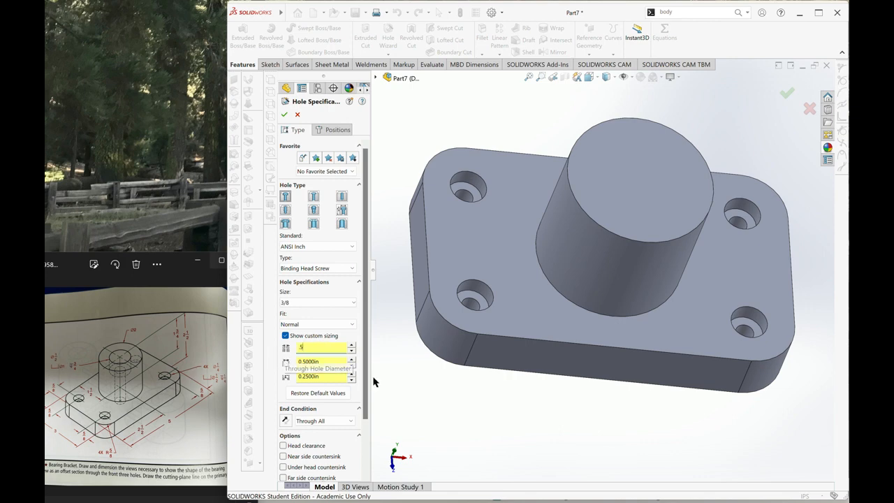
pyautogui.doubleClick(322, 362)
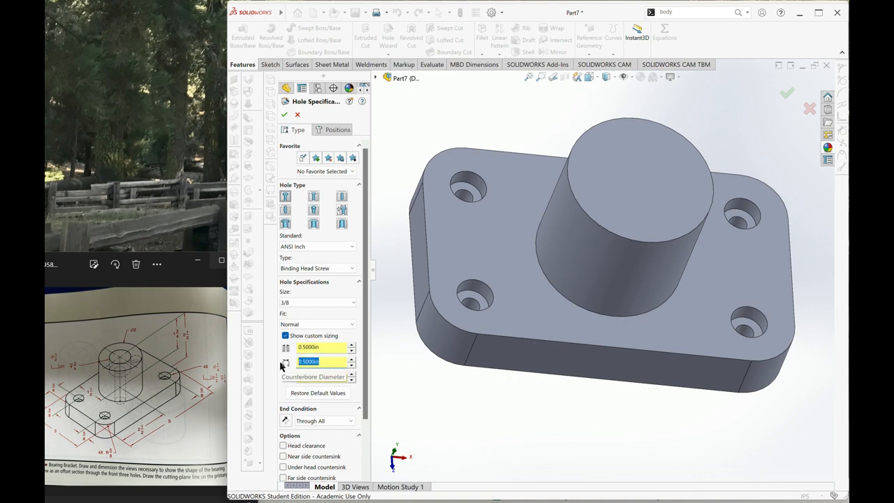
pyautogui.write('1')
pyautogui.press('Tab')
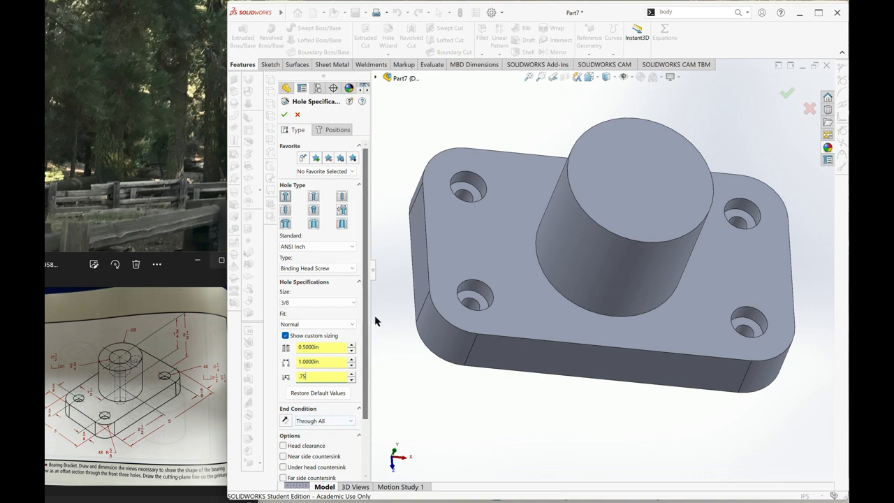
# Place the counterbored hole freehand on the cylindrical boss's top face using a 3D sketch and finish the hole.
pyautogui.click(333, 130)
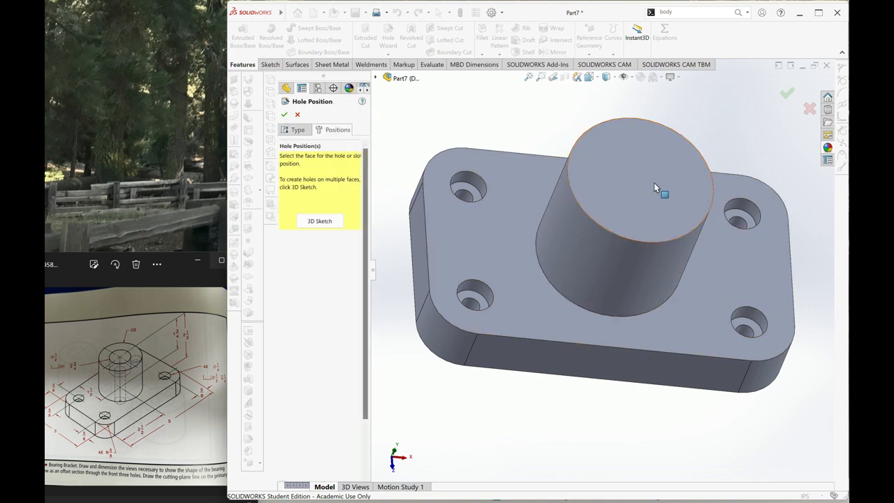
pyautogui.click(332, 222)
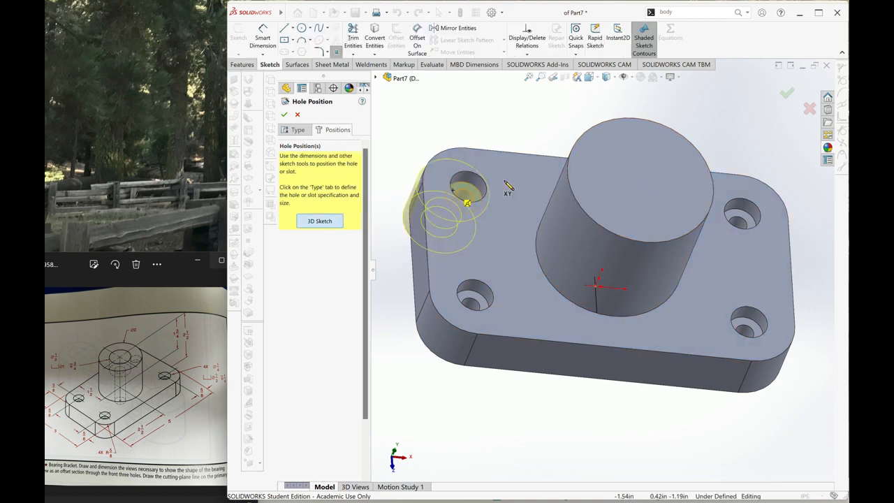
pyautogui.click(651, 170)
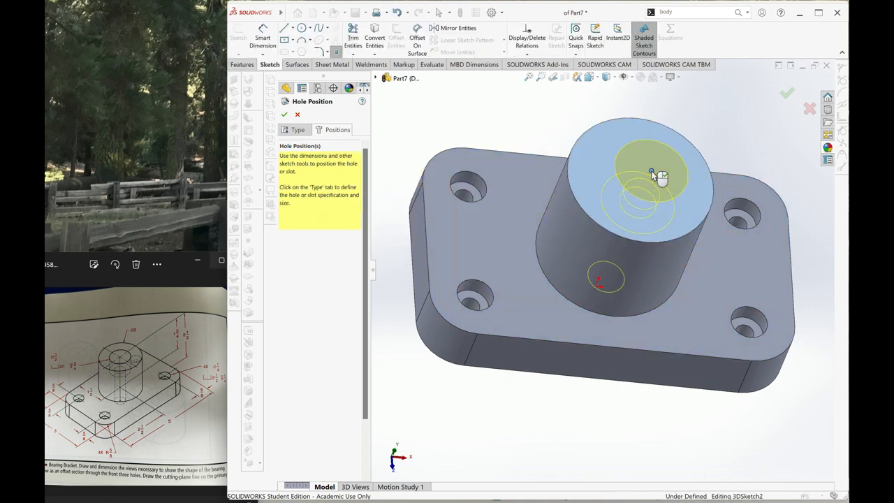
pyautogui.click(788, 97)
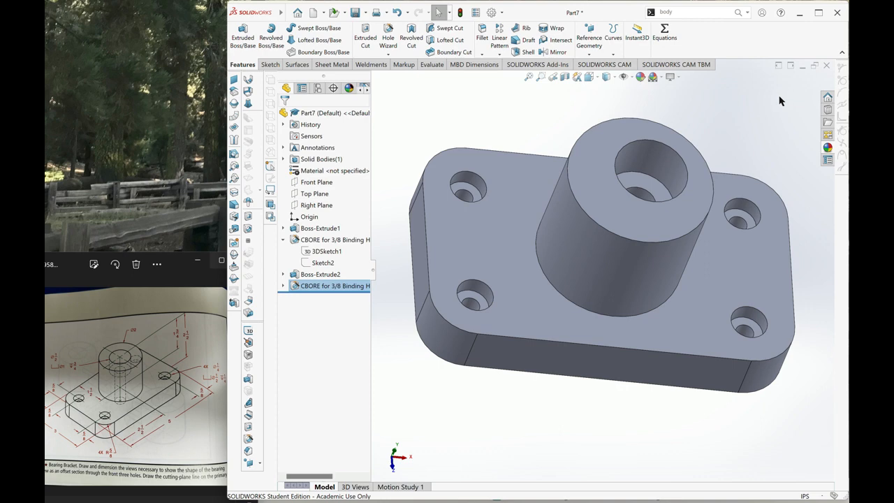
# Edit the boss hole's position sketch to centre its point at X 0 and Z 0, and close the sketch.
pyautogui.click(283, 287)
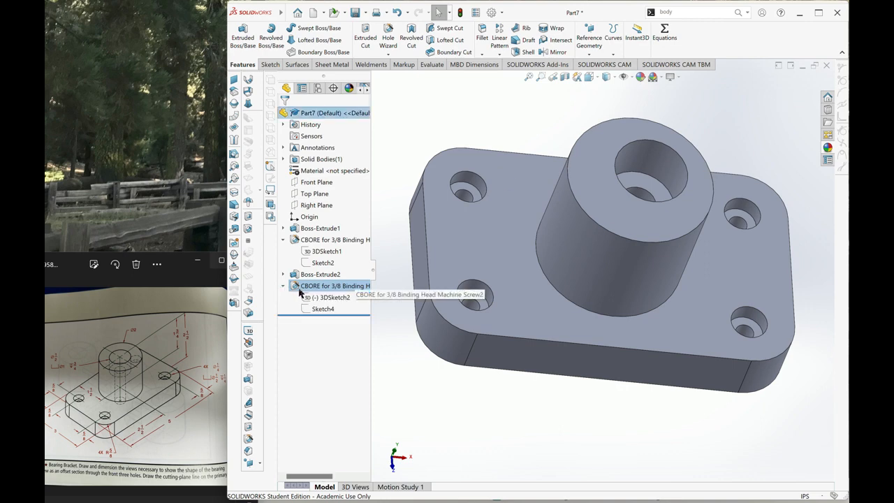
pyautogui.rightClick(308, 298)
pyautogui.click(310, 278)
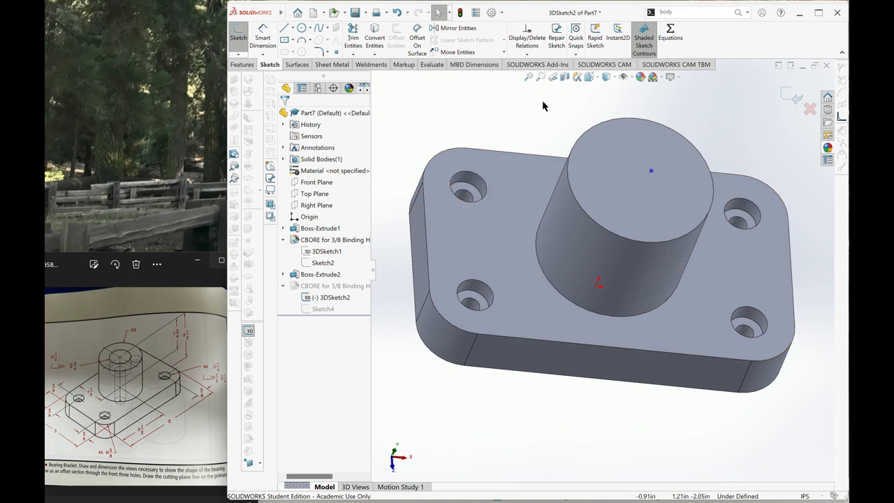
pyautogui.click(598, 81)
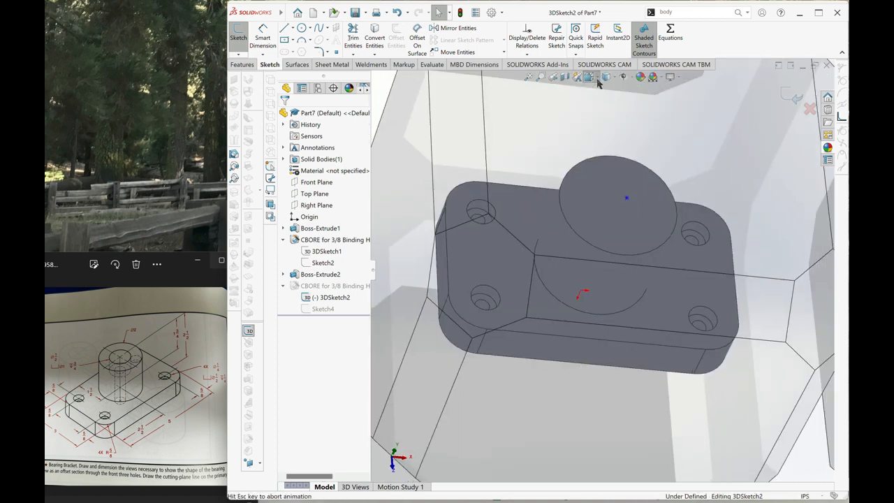
pyautogui.click(545, 280)
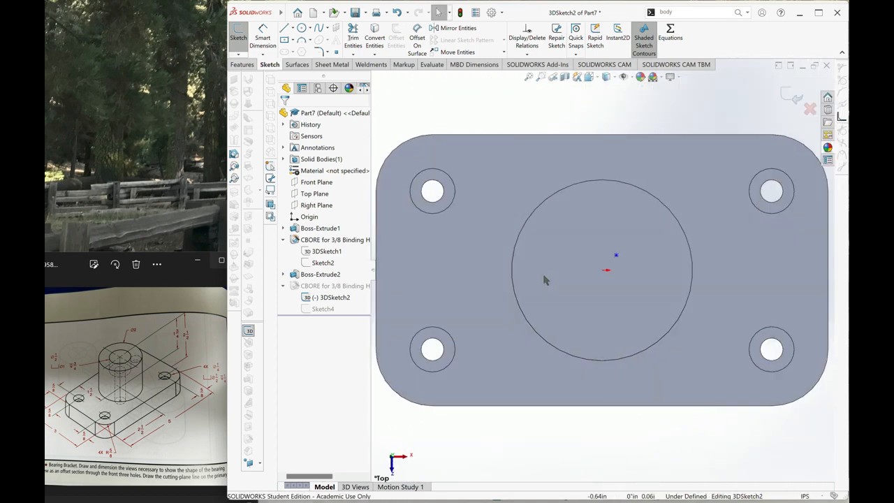
pyautogui.click(607, 267)
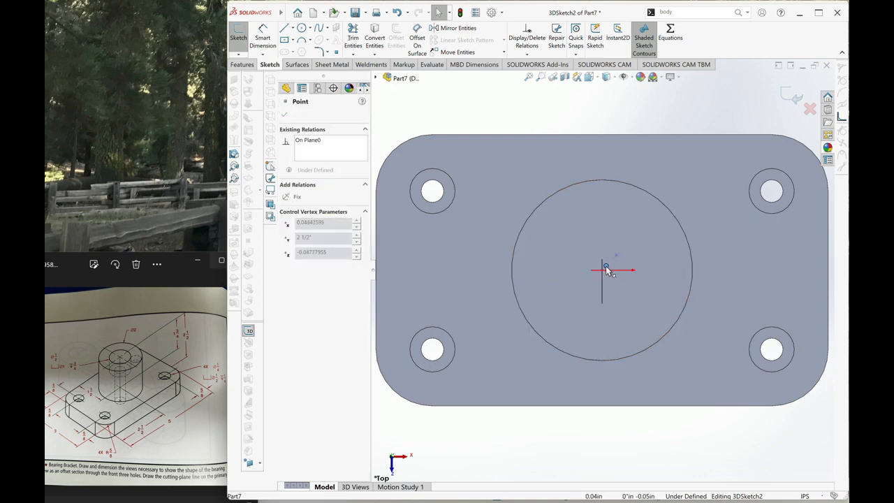
pyautogui.moveTo(609, 272); pyautogui.dragTo(602, 271)
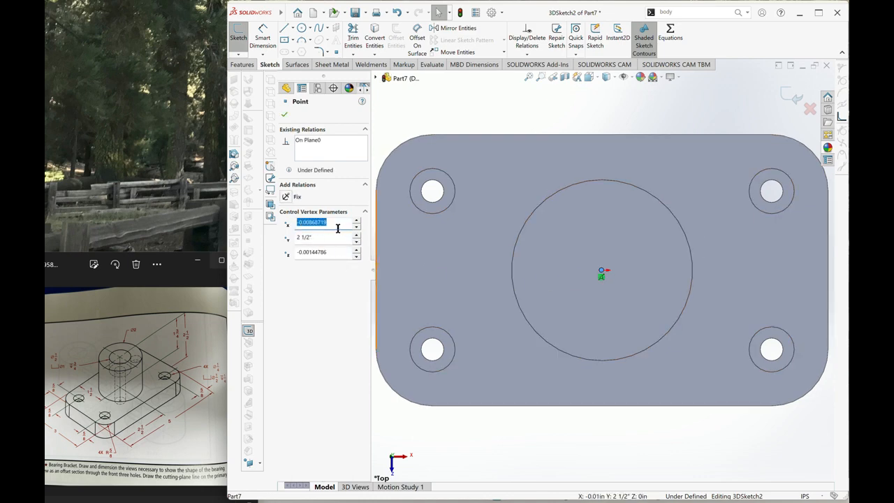
pyautogui.write('0')
pyautogui.doubleClick(336, 251)
pyautogui.write('0')
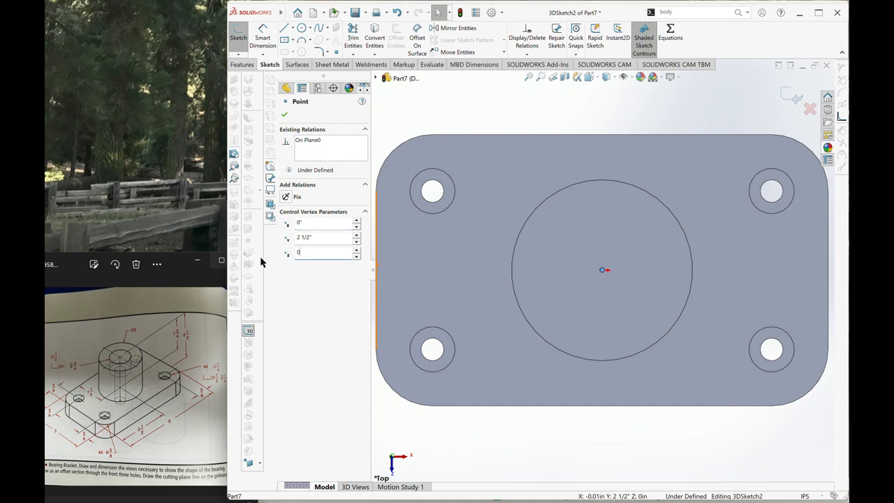
pyautogui.click(285, 116)
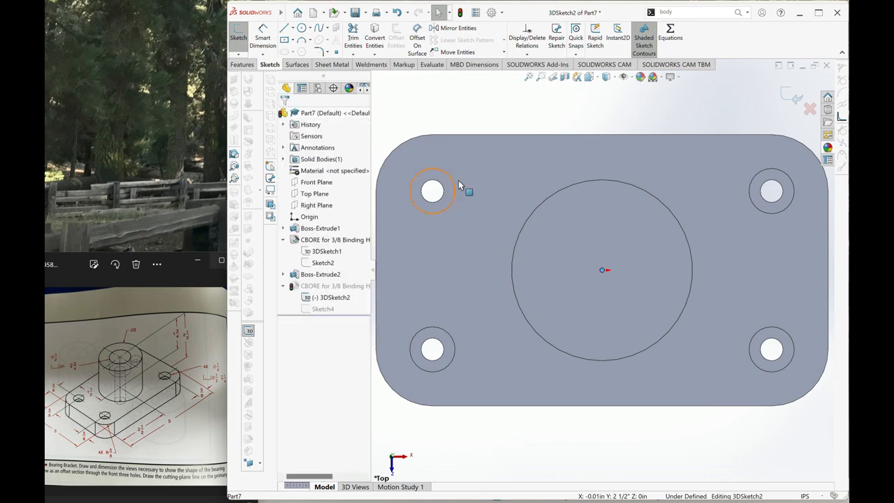
pyautogui.click(791, 100)
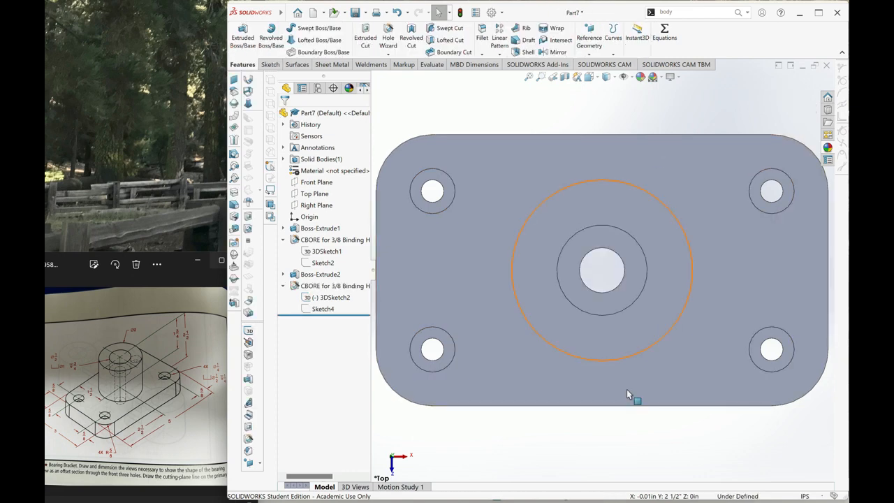
# Save the part to the Desktop as a SOLIDWORKS Part named BearingBracket.
pyautogui.moveTo(646, 453); pyautogui.dragTo(593, 279, button='middle')
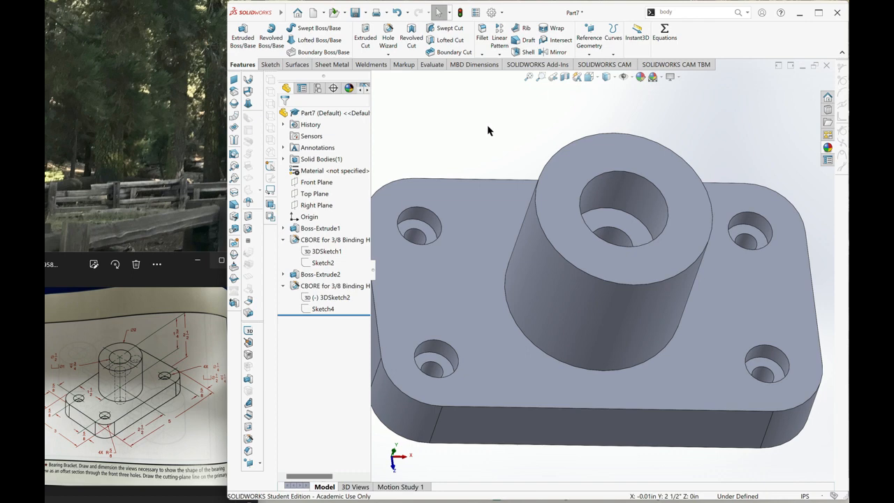
pyautogui.click(365, 14)
pyautogui.click(365, 40)
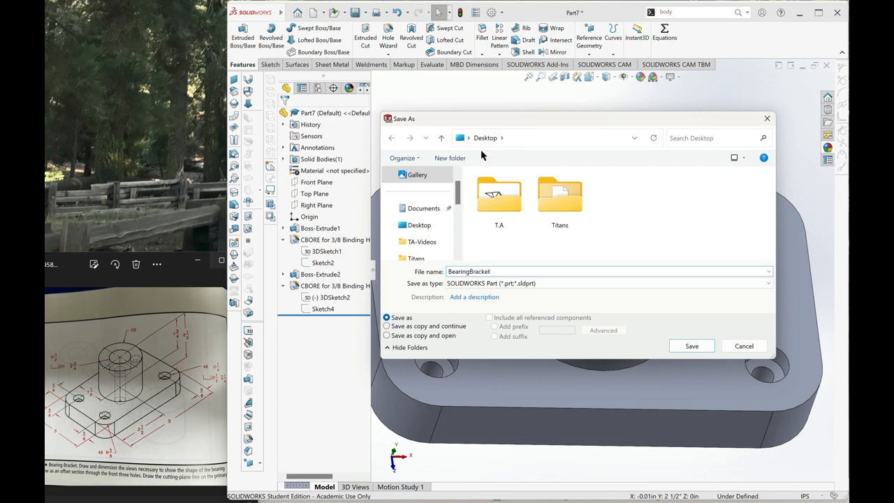
pyautogui.click(424, 227)
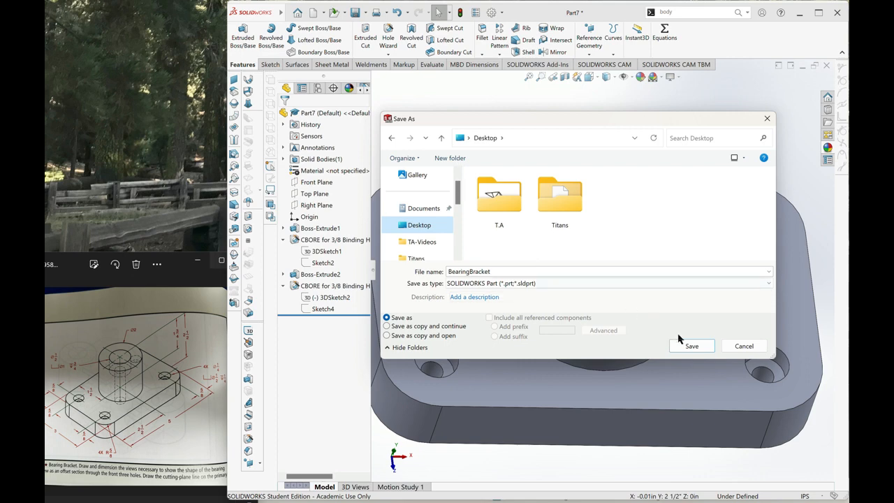
pyautogui.click(694, 348)
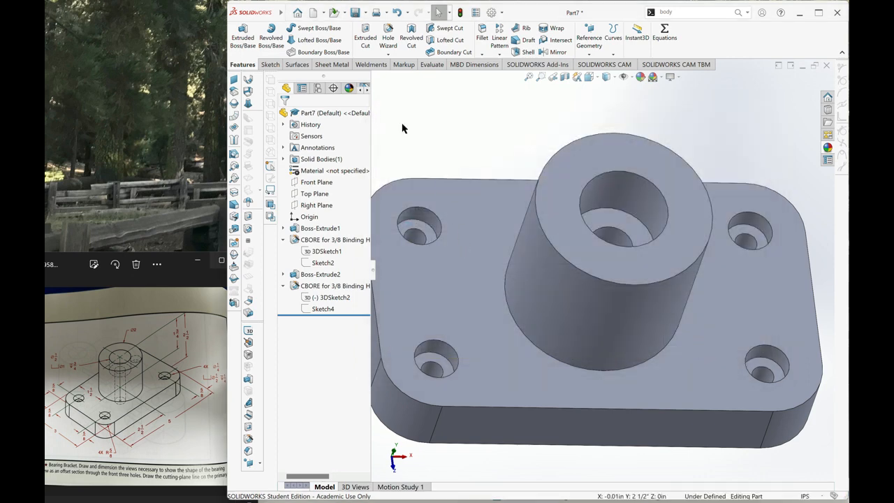